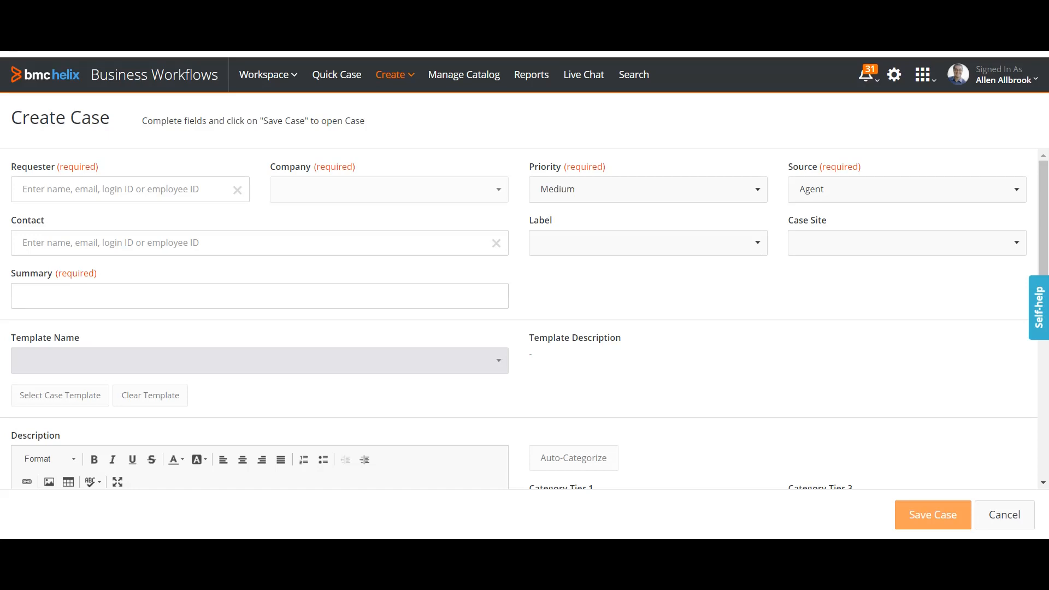
pyautogui.scroll(-4, 525, 319)
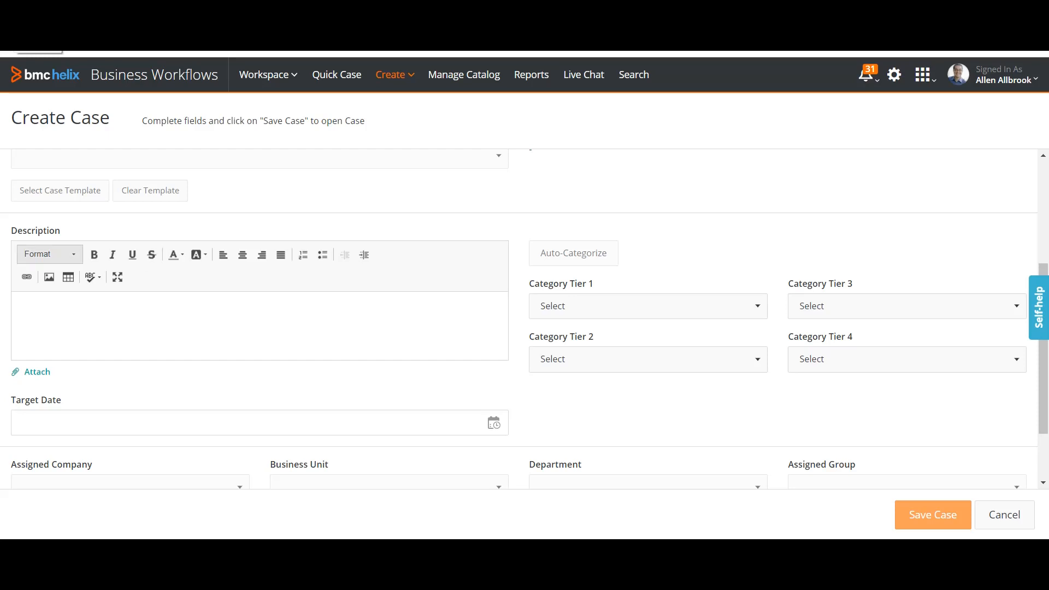
pyautogui.scroll(3, 525, 317)
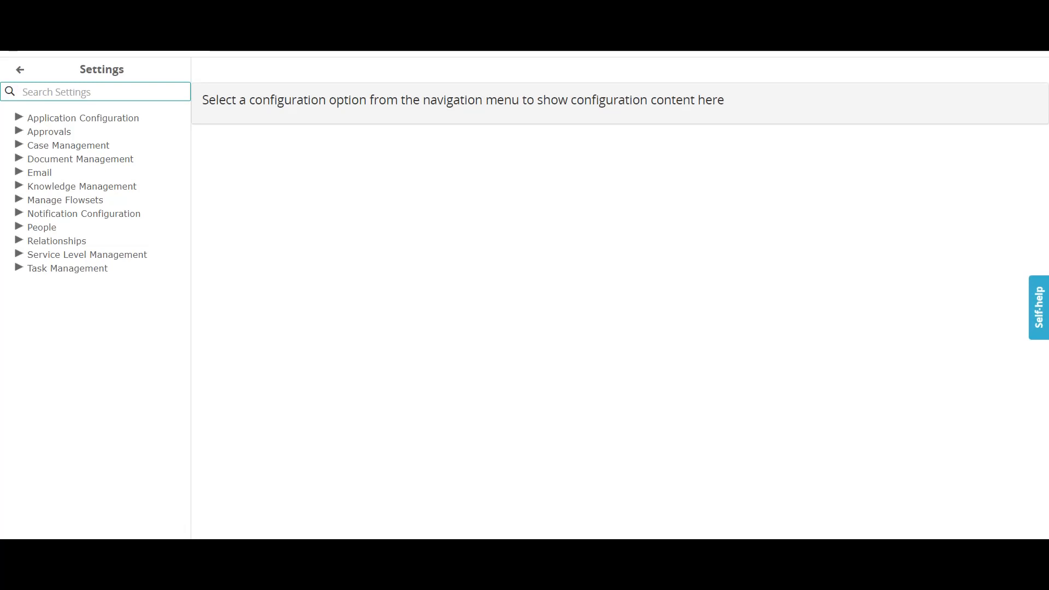
# Expand Case Management in Settings and show the Case Templates list.
pyautogui.click(19, 144)
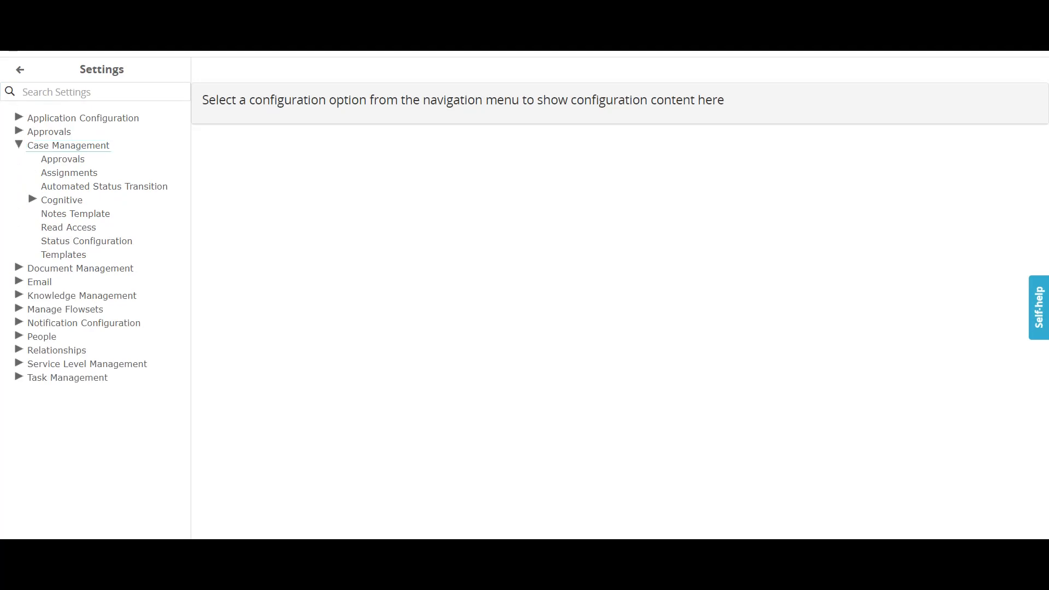
pyautogui.click(64, 255)
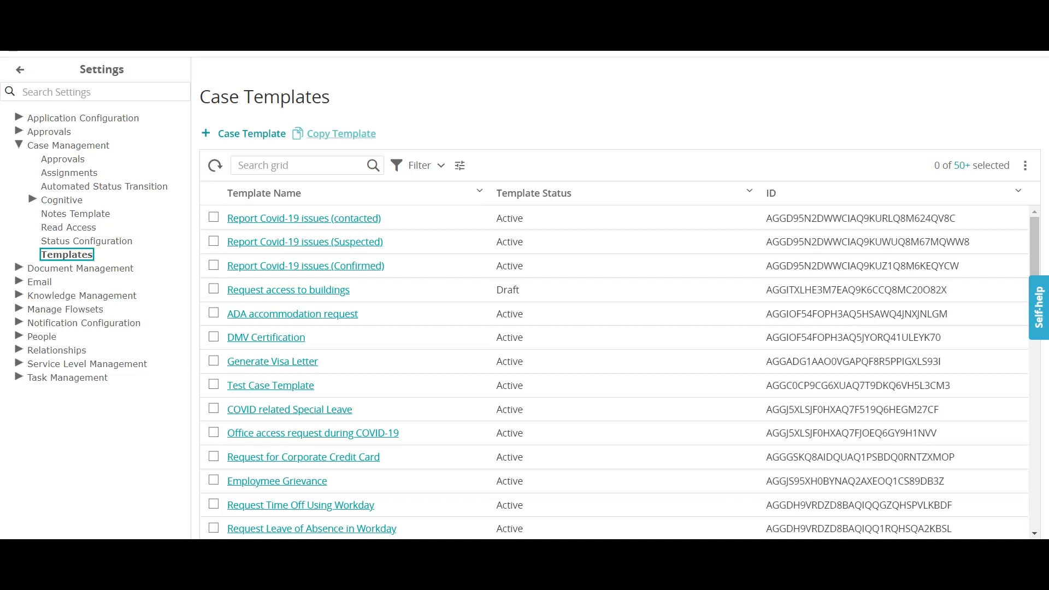
# Tick and untick the Report Covid-19 issues (Suspected) template, then start a new case template.
pyautogui.click(214, 241)
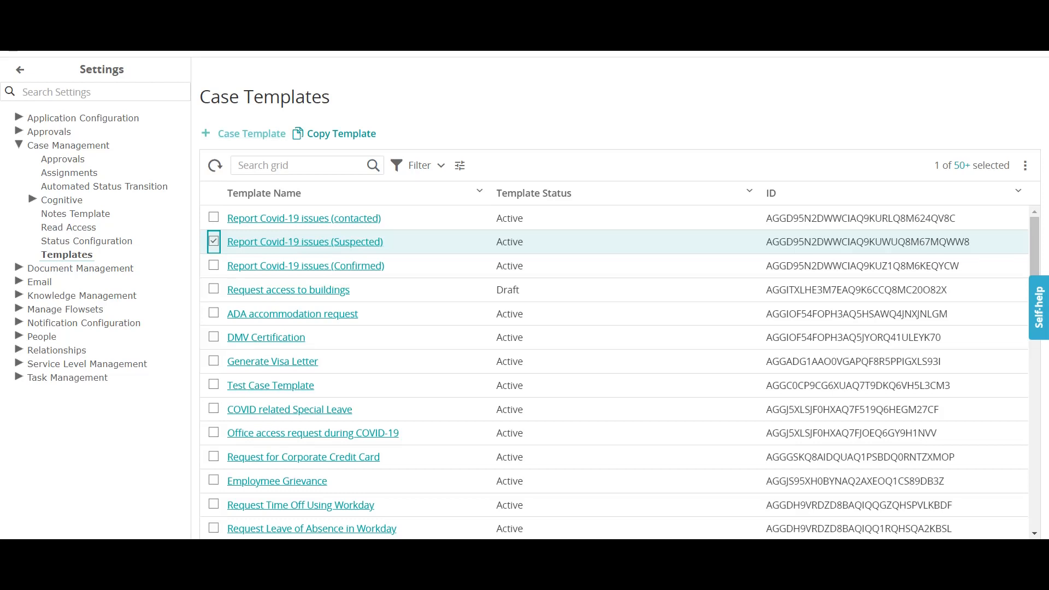
pyautogui.click(214, 242)
pyautogui.click(251, 133)
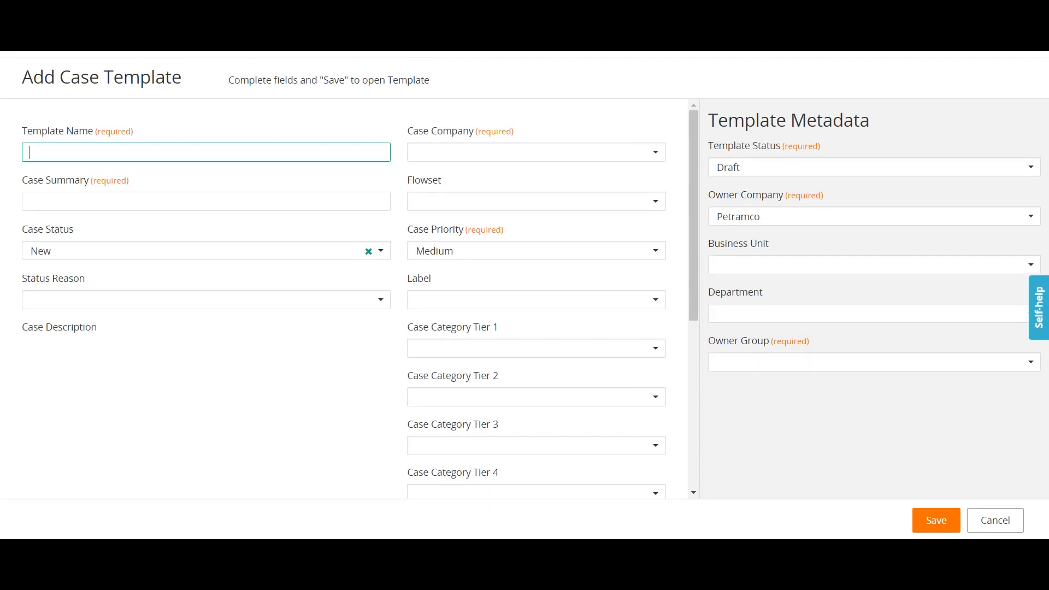
# Name the new template 'Email Issue Template', correcting the typo.
pyautogui.write('Emai')
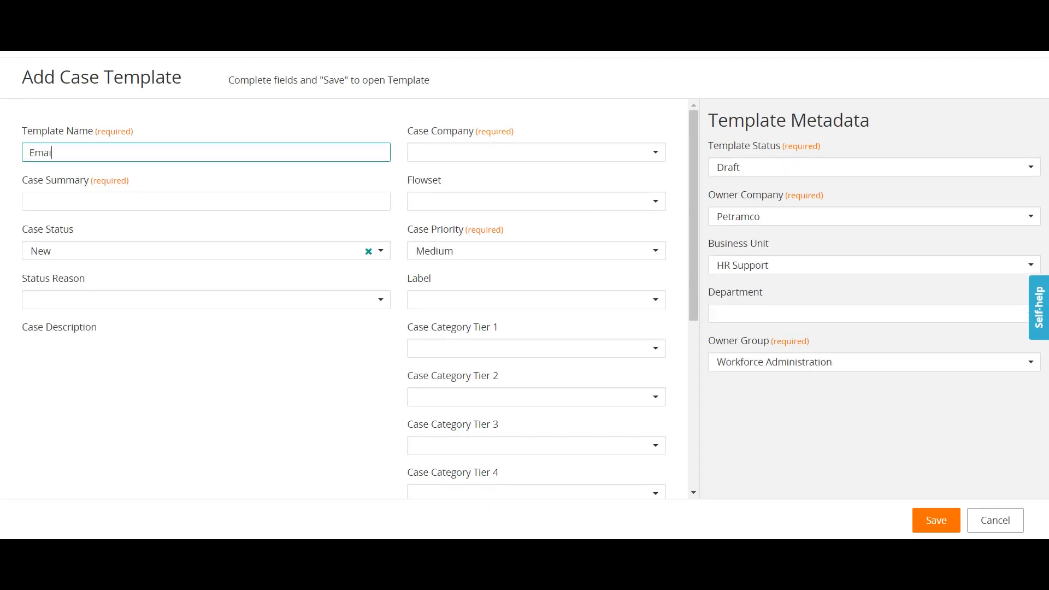
pyautogui.write('l ')
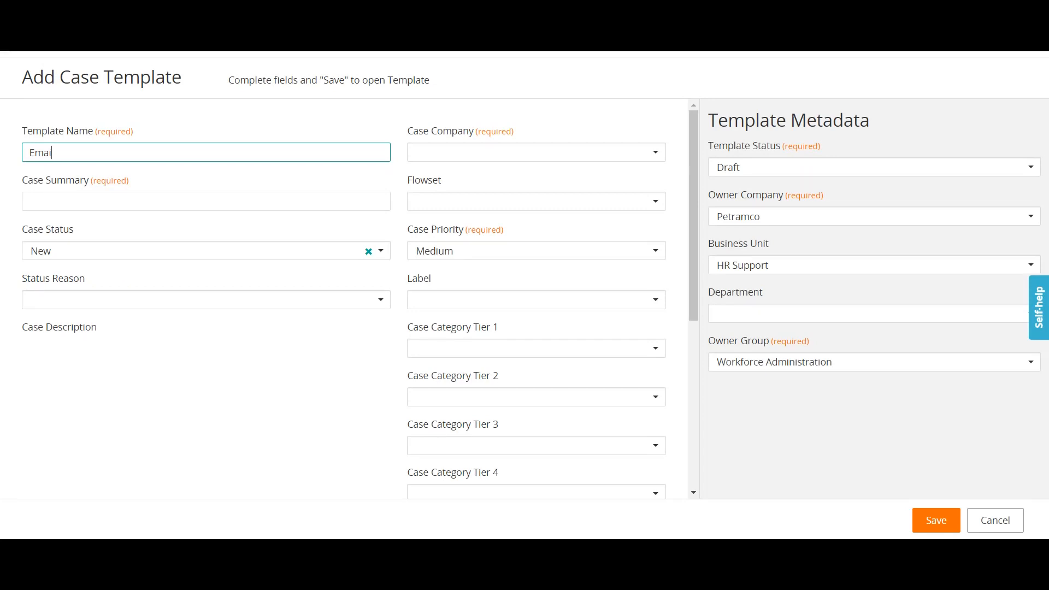
pyautogui.write('Issu')
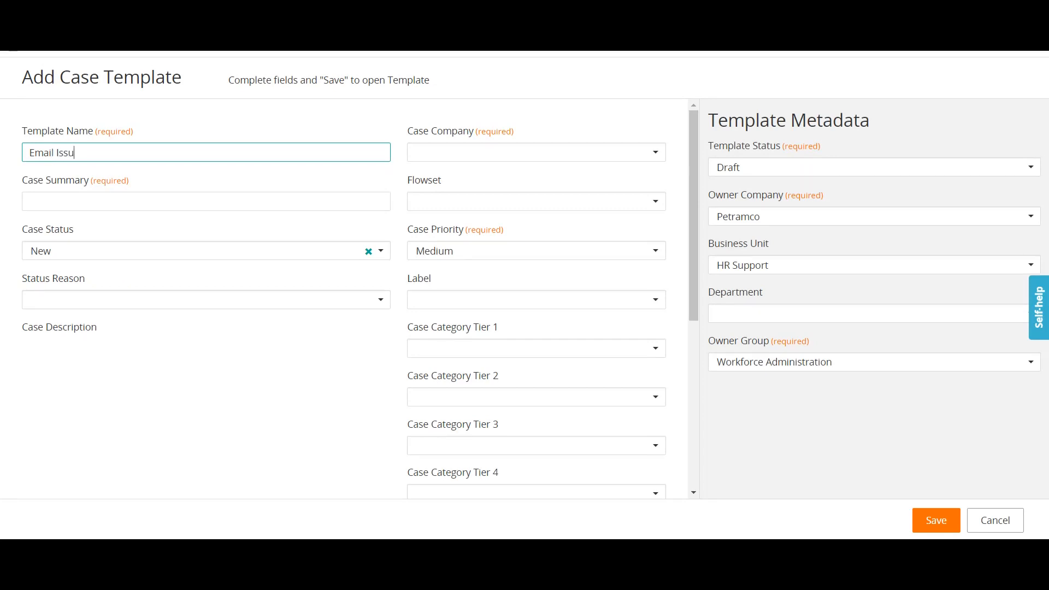
pyautogui.write('e Tempalt')
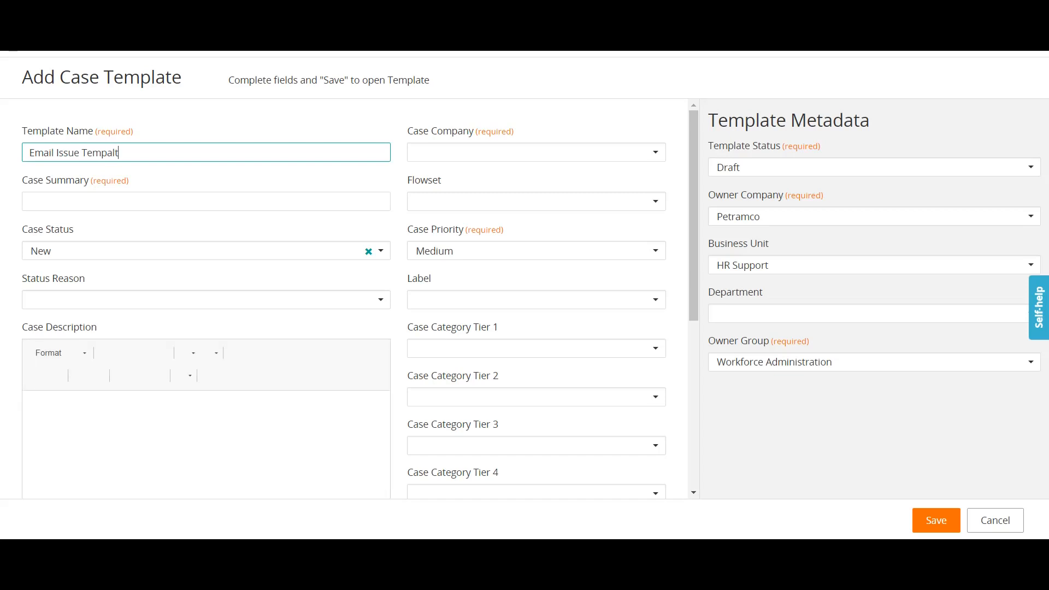
pyautogui.press('BackSpace')
pyautogui.press('BackSpace')
pyautogui.press('BackSpace')
pyautogui.write('late')
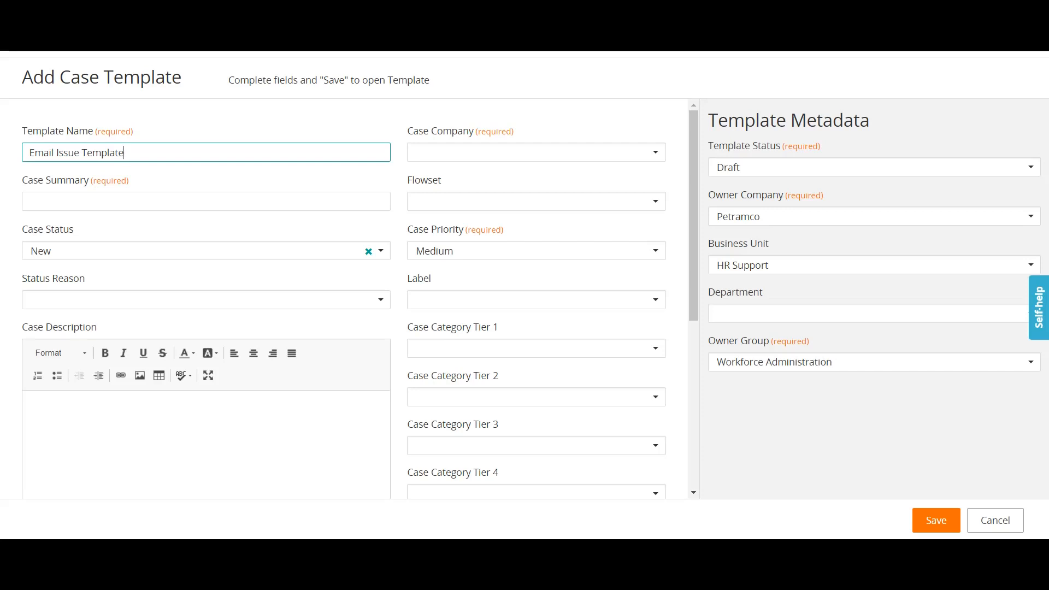
# Enter 'Email Issue for End Customer' as both the case summary and the case description.
pyautogui.click(30, 202)
pyautogui.write('Email')
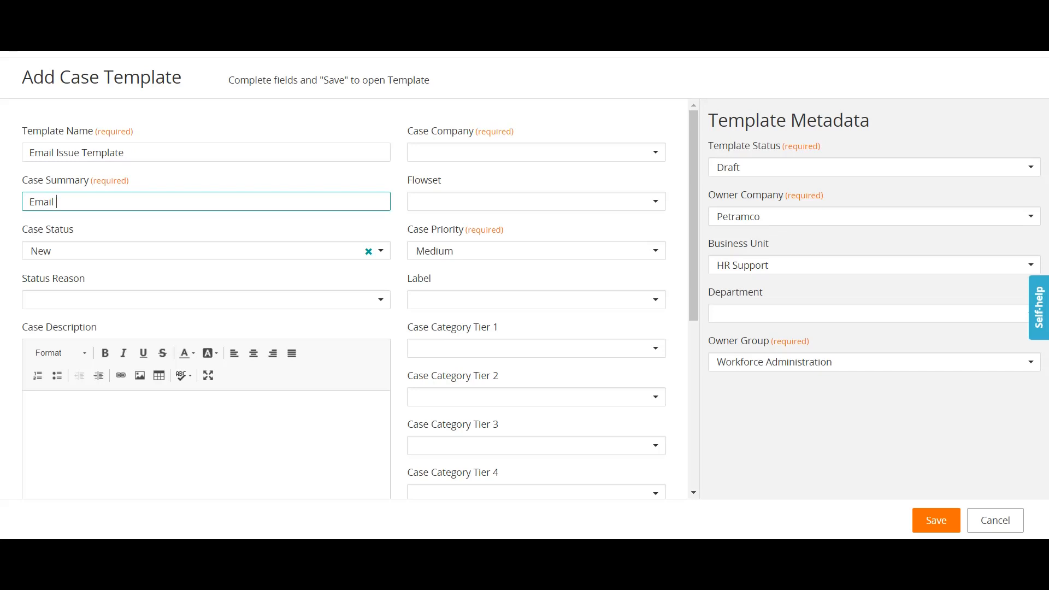
pyautogui.write('Issue for End Customer')
pyautogui.hotkey('ctrl', 'a')
pyautogui.hotkey('ctrl', 'c')
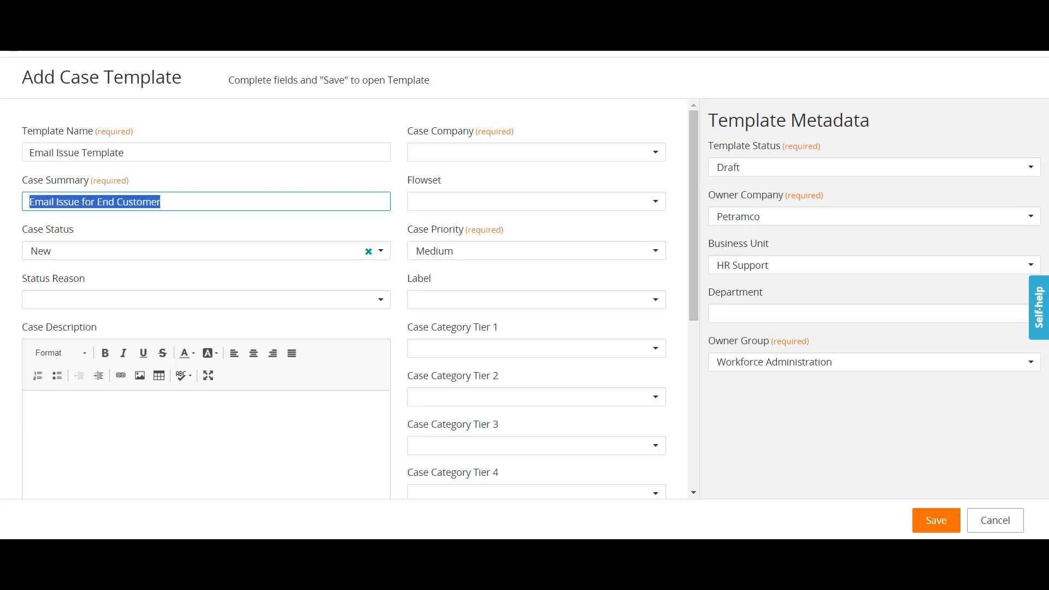
pyautogui.click(61, 413)
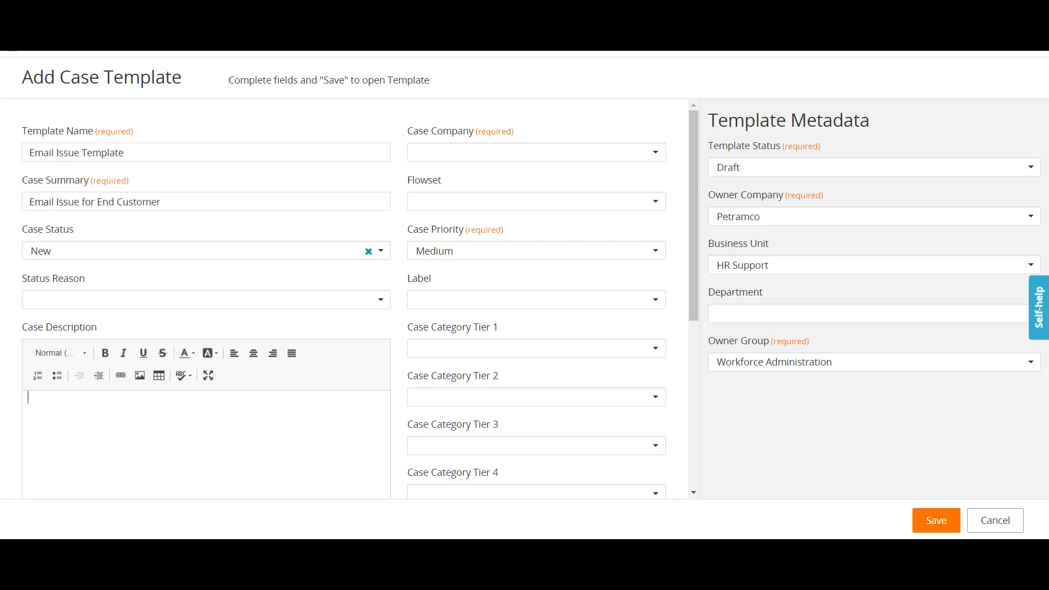
pyautogui.hotkey('ctrl', 'v')
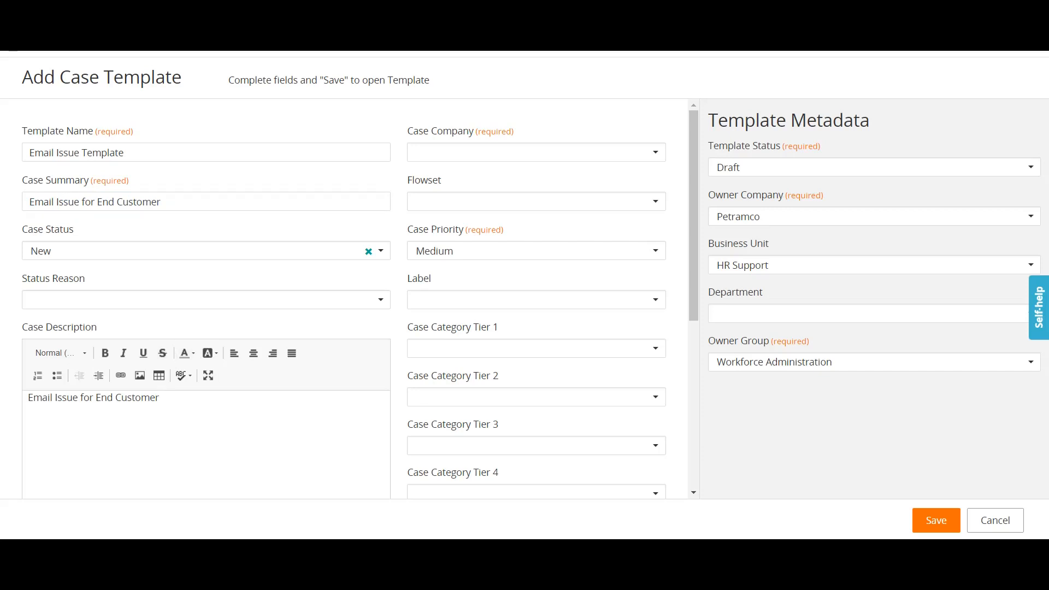
pyautogui.click(537, 153)
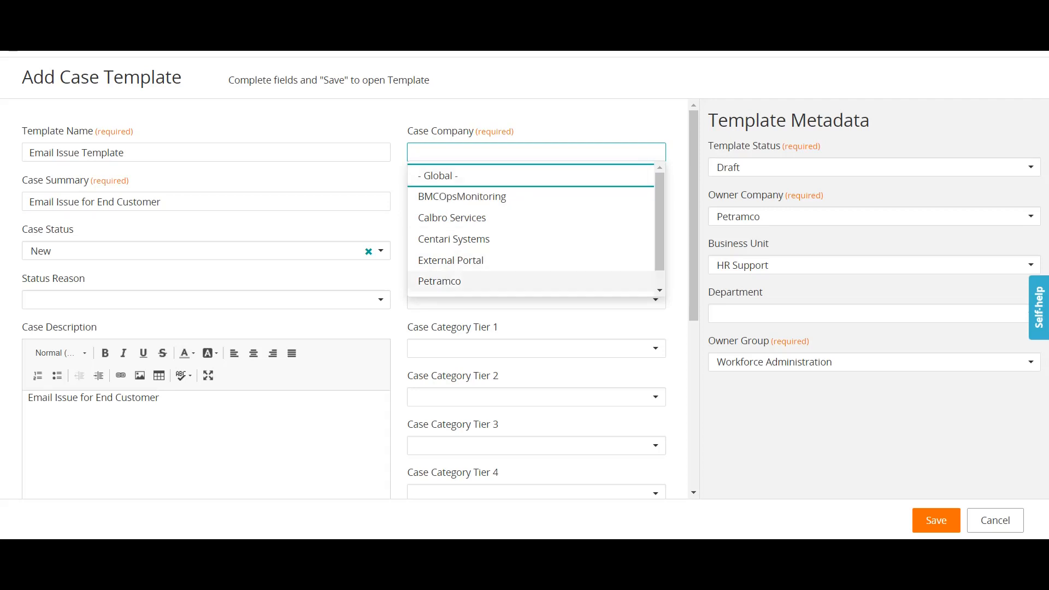
# Set the case company to Petramco and the case priority to Low.
pyautogui.click(439, 281)
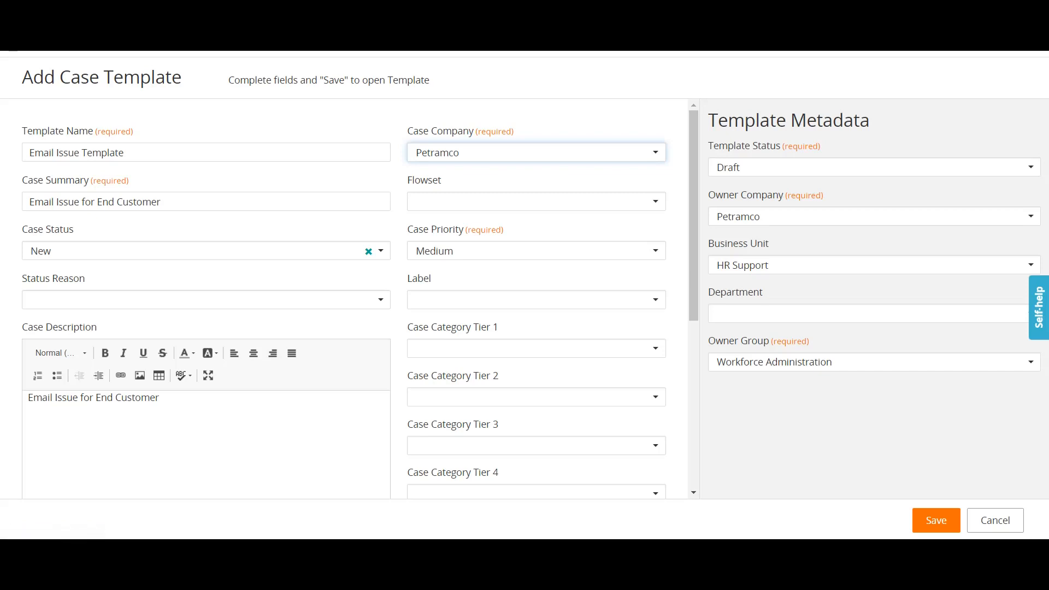
pyautogui.scroll(-1, 350, 301)
pyautogui.scroll(-1, 350, 301)
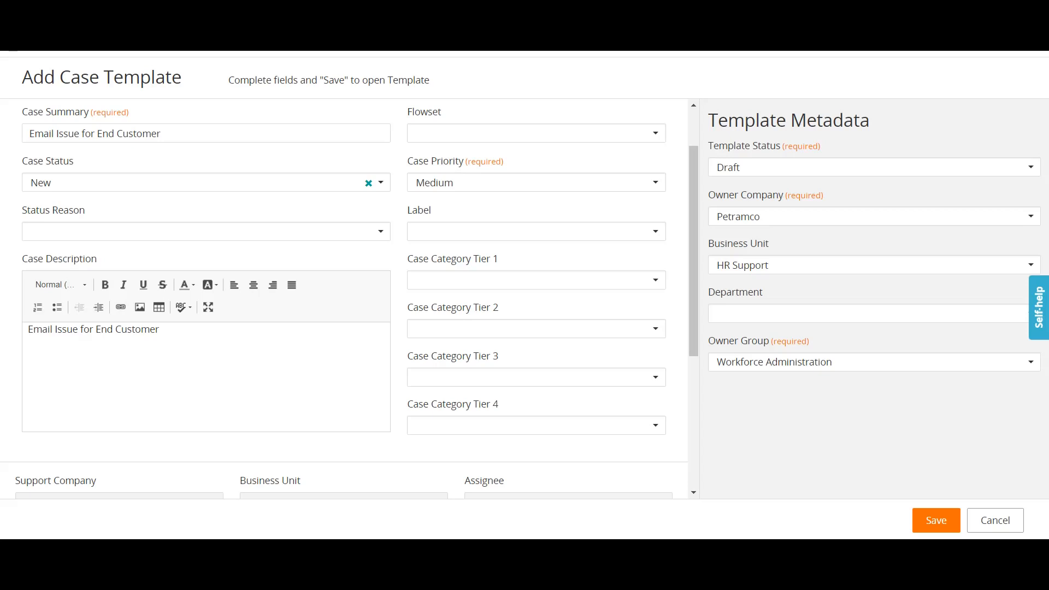
pyautogui.click(536, 183)
pyautogui.click(536, 269)
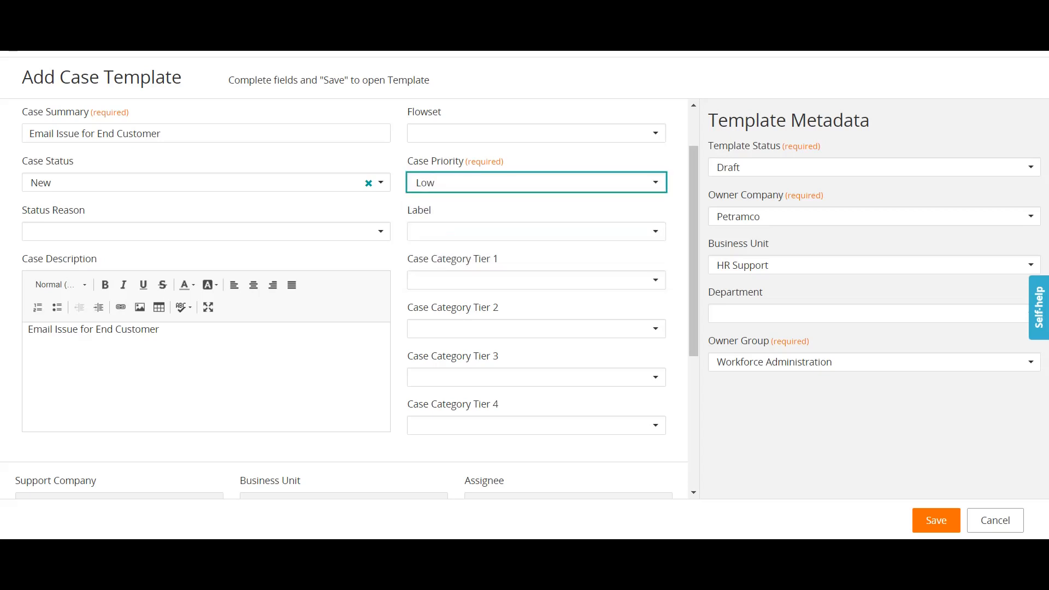
# Set the case categories to Applications > Help Desk > Incident for tiers 1–3.
pyautogui.click(536, 280)
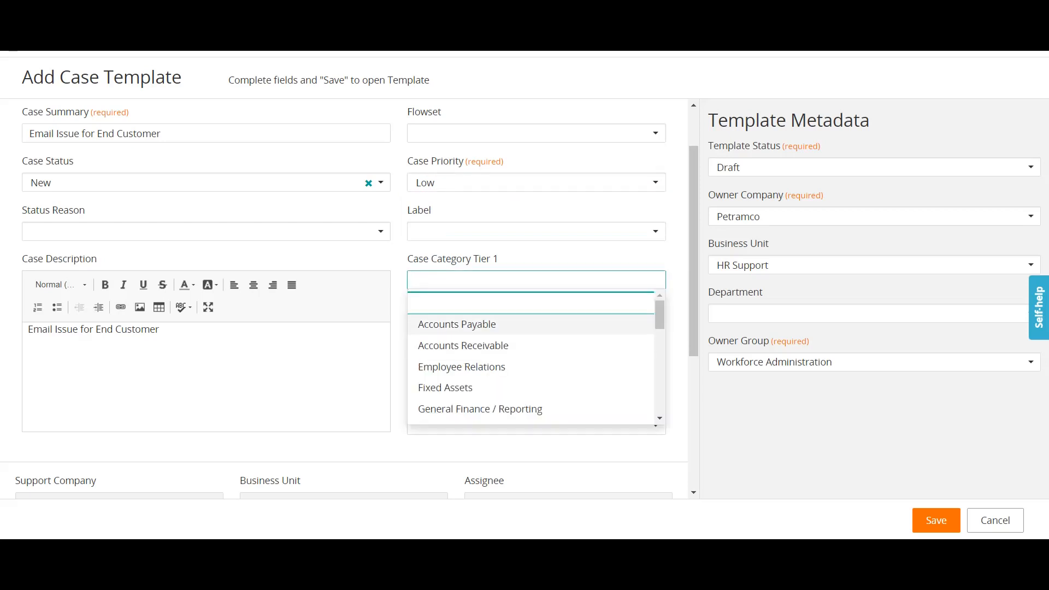
pyautogui.scroll(-1, 536, 388)
pyautogui.scroll(-1, 537, 355)
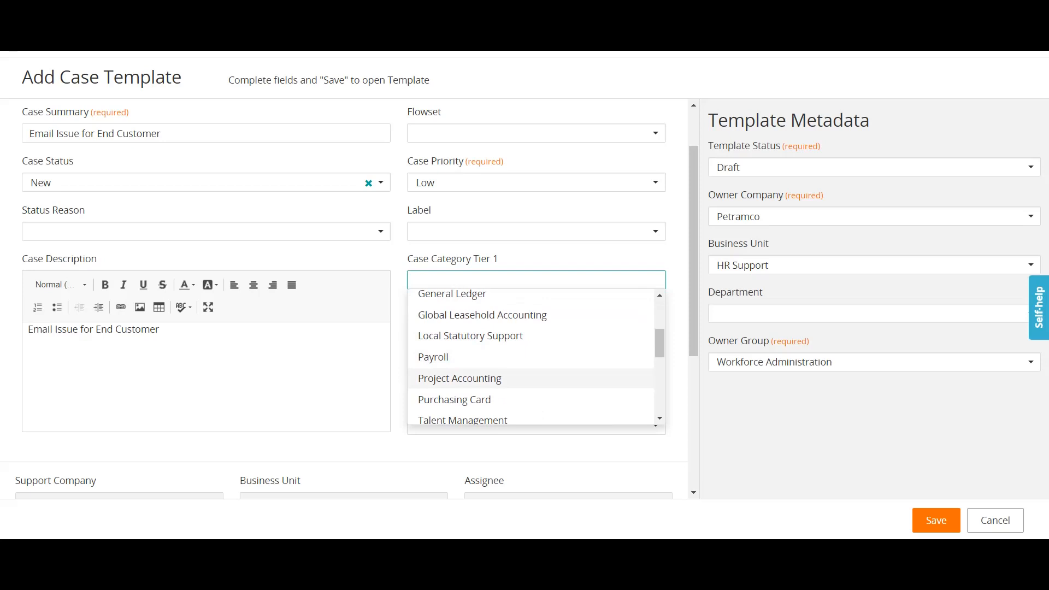
pyautogui.scroll(-1, 536, 355)
pyautogui.scroll(-1, 536, 356)
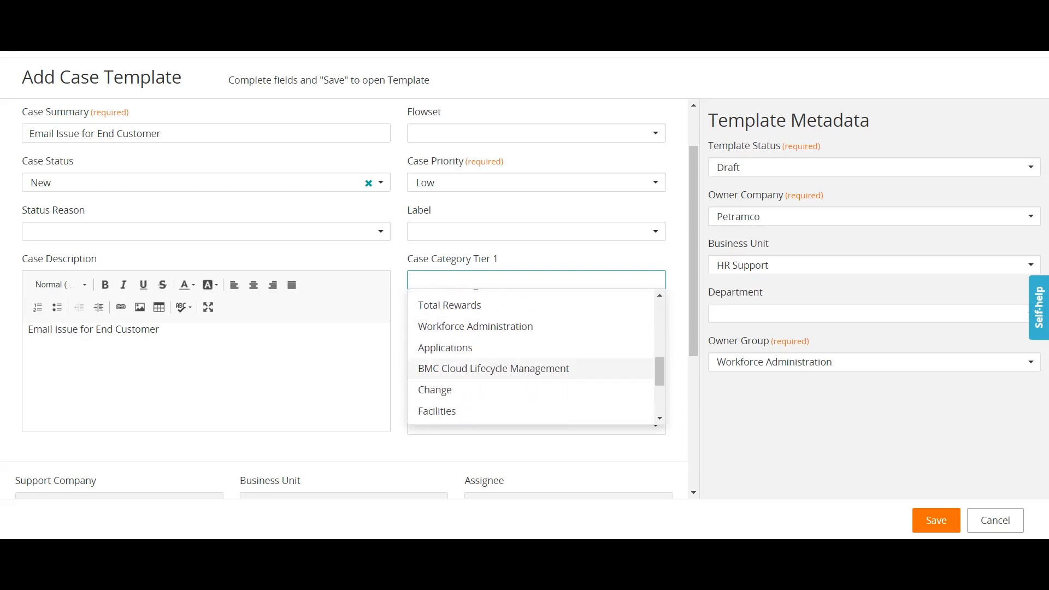
pyautogui.click(491, 346)
pyautogui.click(536, 329)
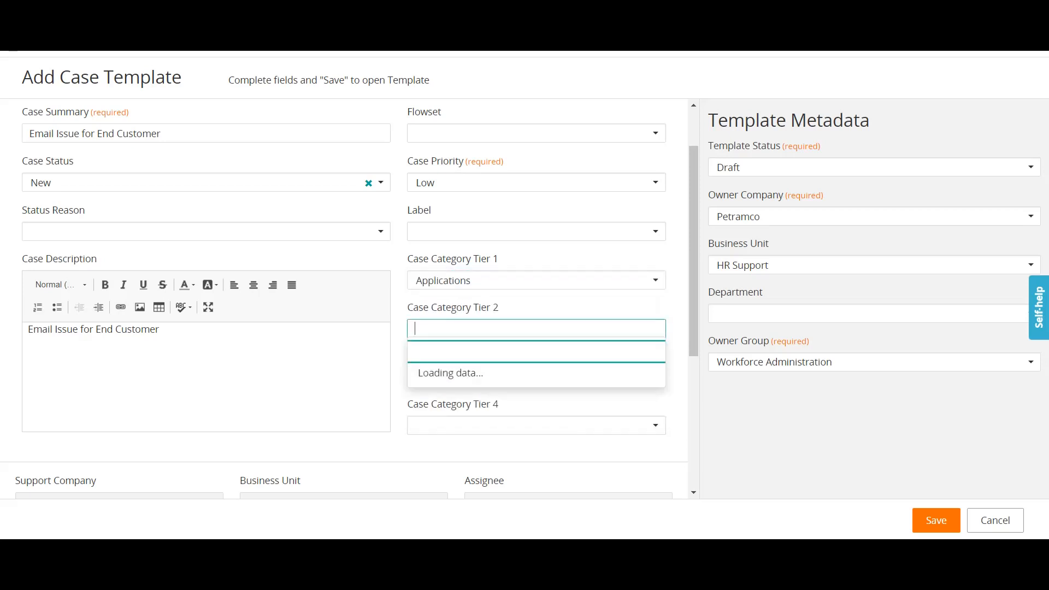
pyautogui.click(492, 374)
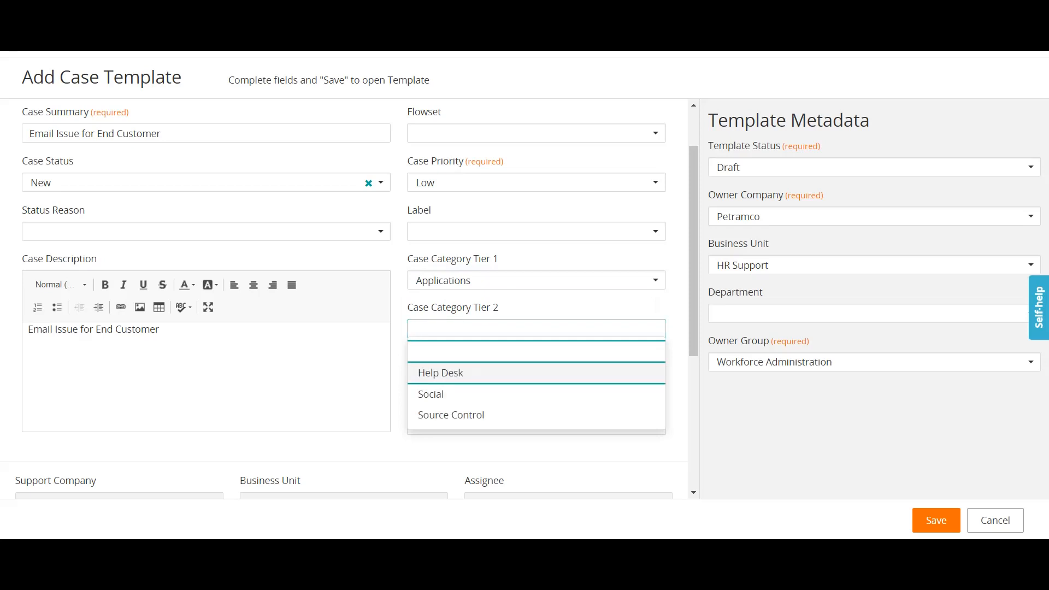
pyautogui.scroll(-2, 492, 373)
pyautogui.click(536, 241)
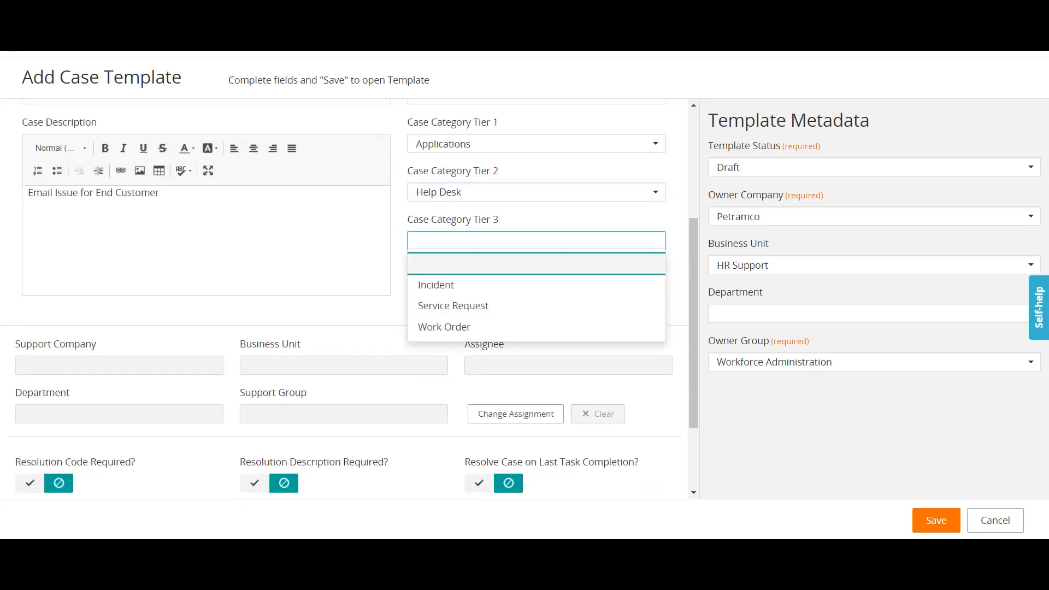
pyautogui.click(492, 285)
pyautogui.scroll(-1, 344, 298)
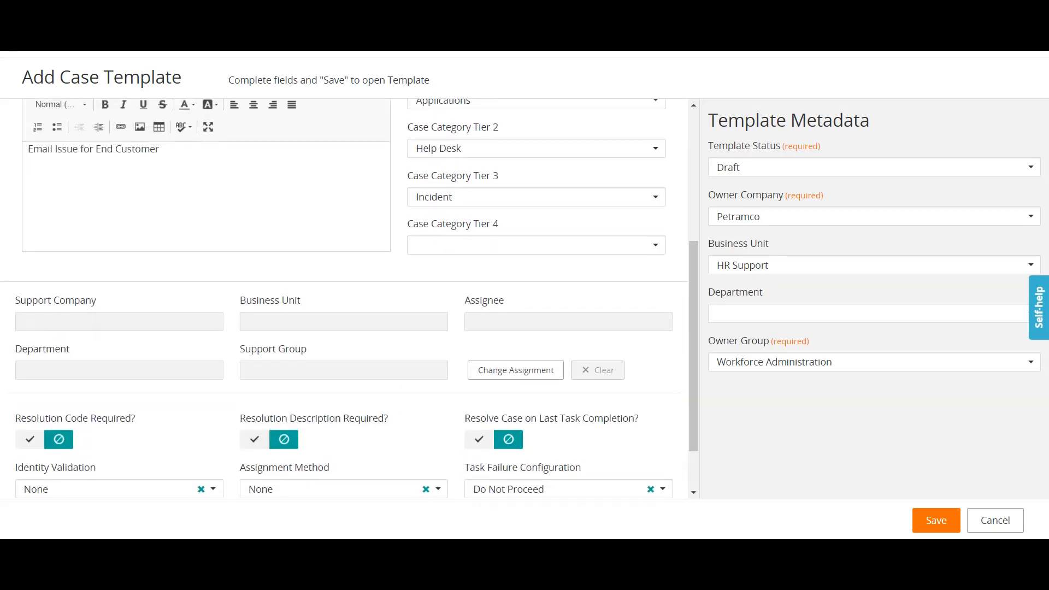
pyautogui.scroll(-1, 345, 298)
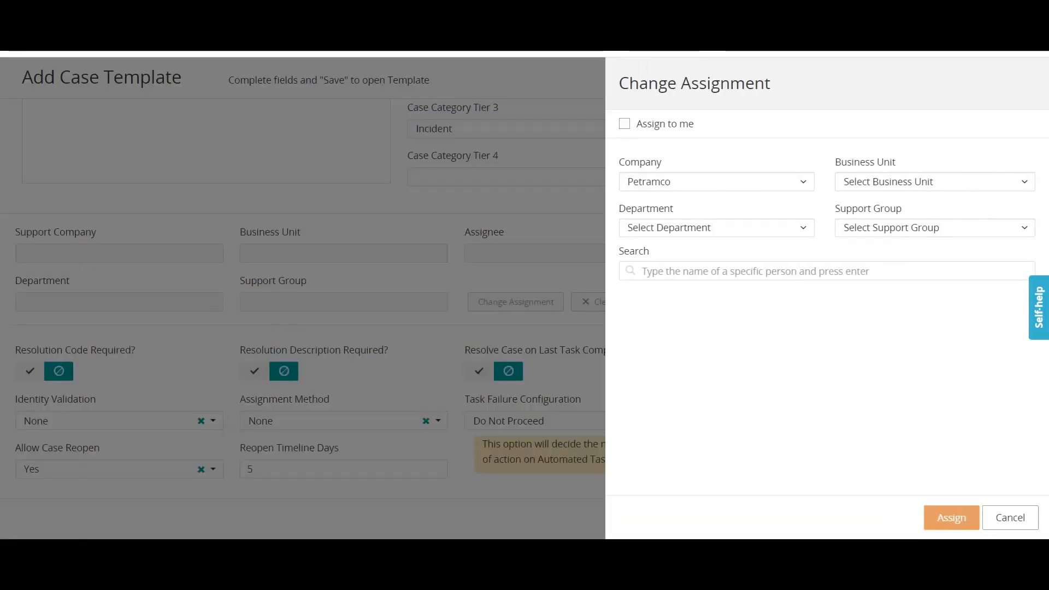
# Try the Support business unit with the Oracle DB, Help Desk and Premier departments, which have no support groups.
pyautogui.click(935, 228)
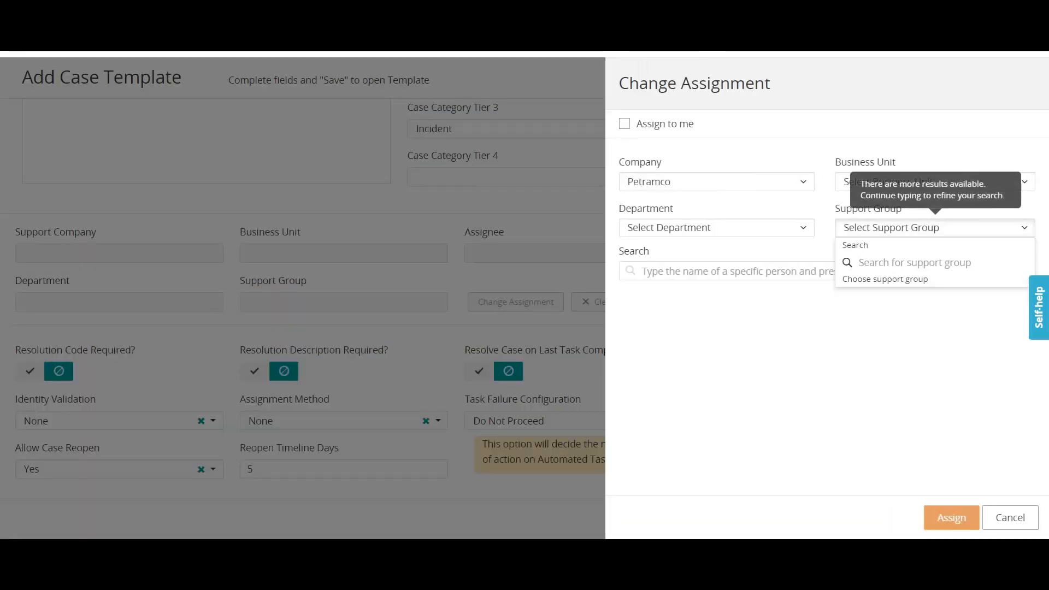
pyautogui.click(717, 228)
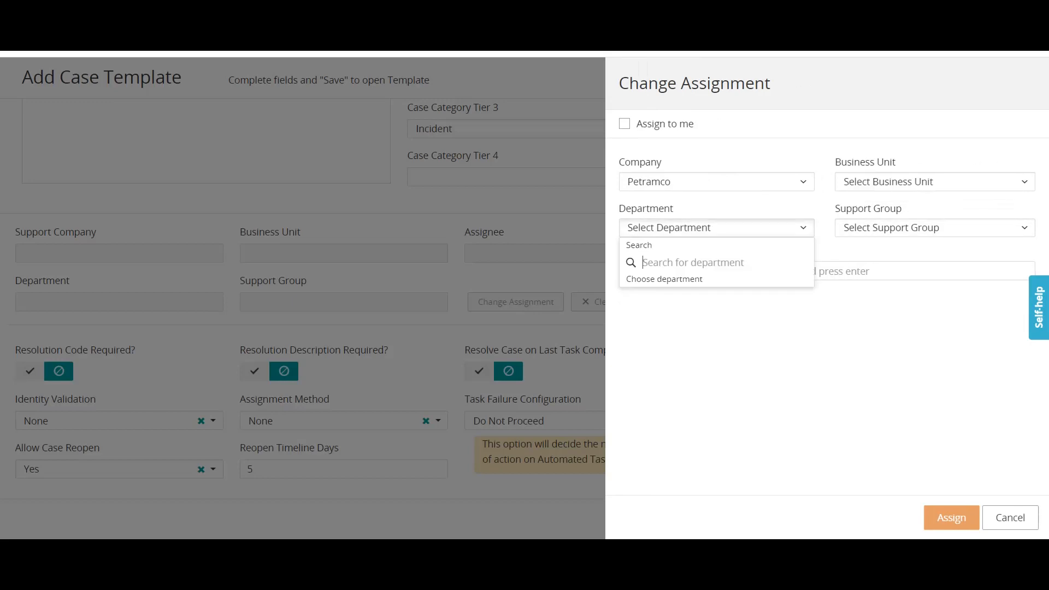
pyautogui.click(649, 297)
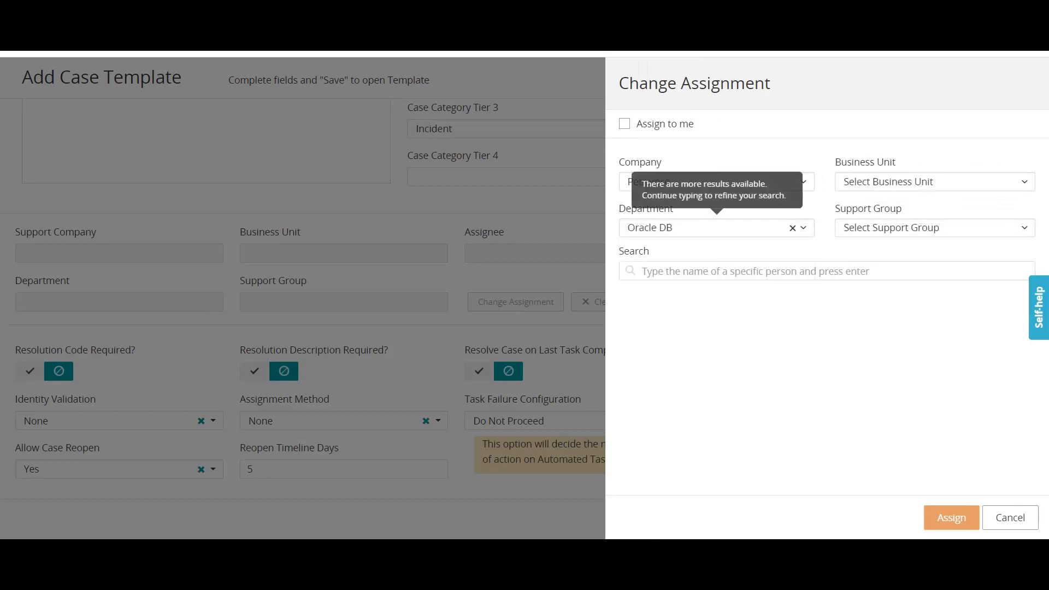
pyautogui.click(935, 181)
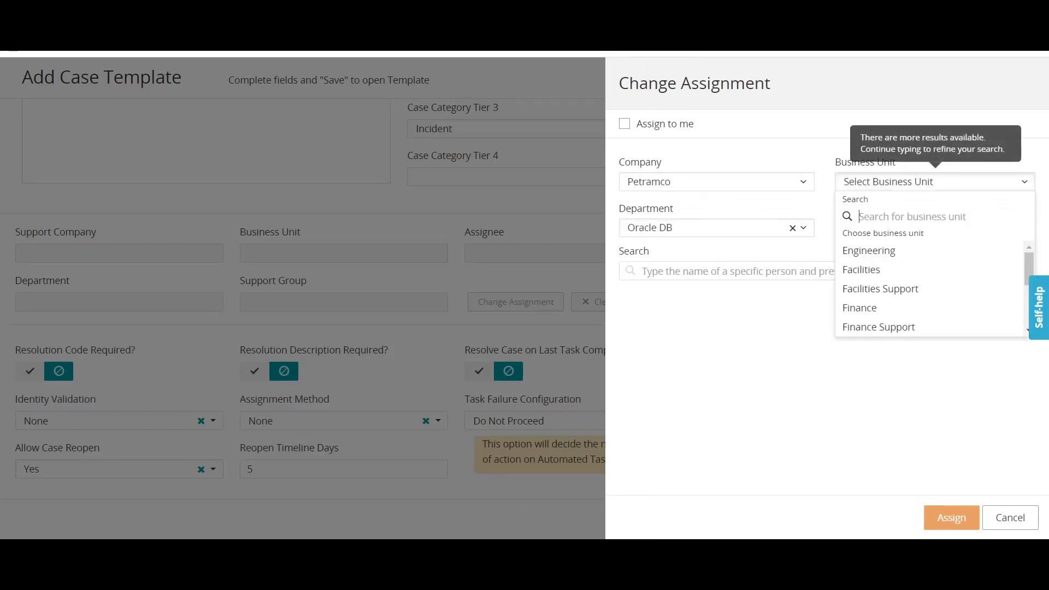
pyautogui.scroll(-1, 932, 290)
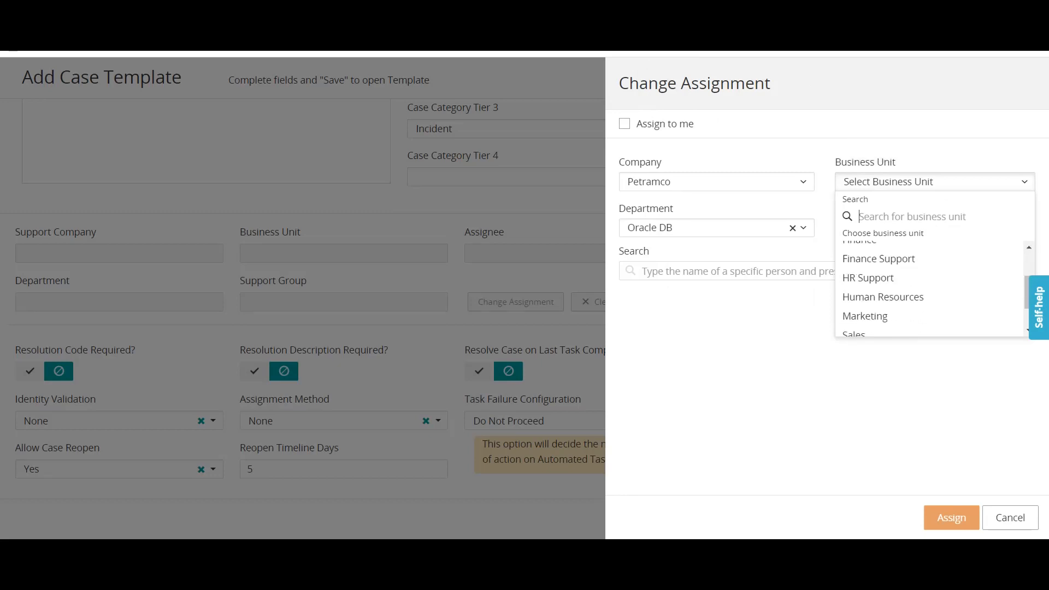
pyautogui.scroll(-1, 932, 290)
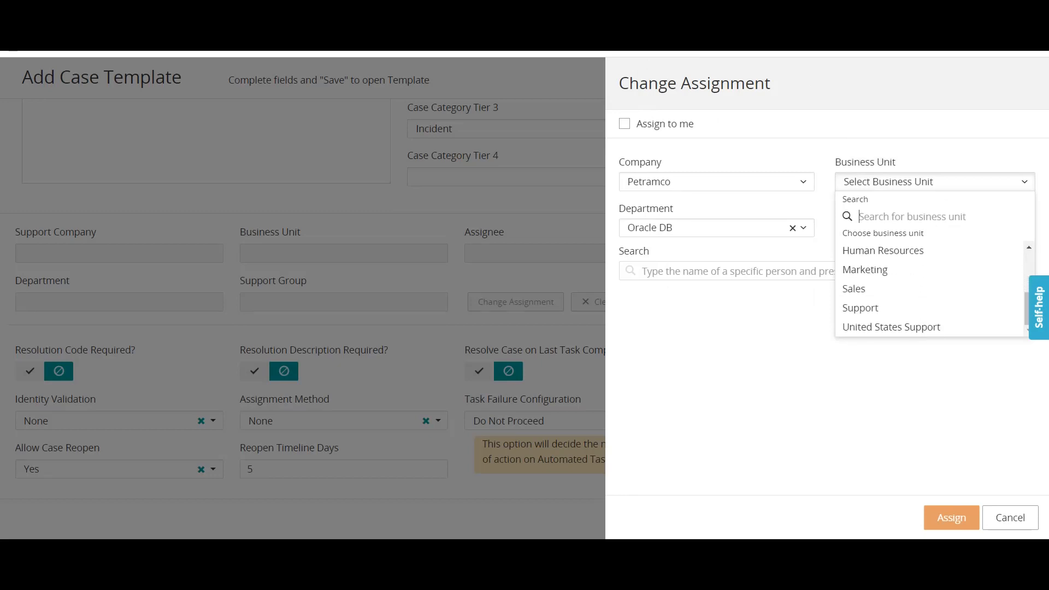
pyautogui.click(861, 308)
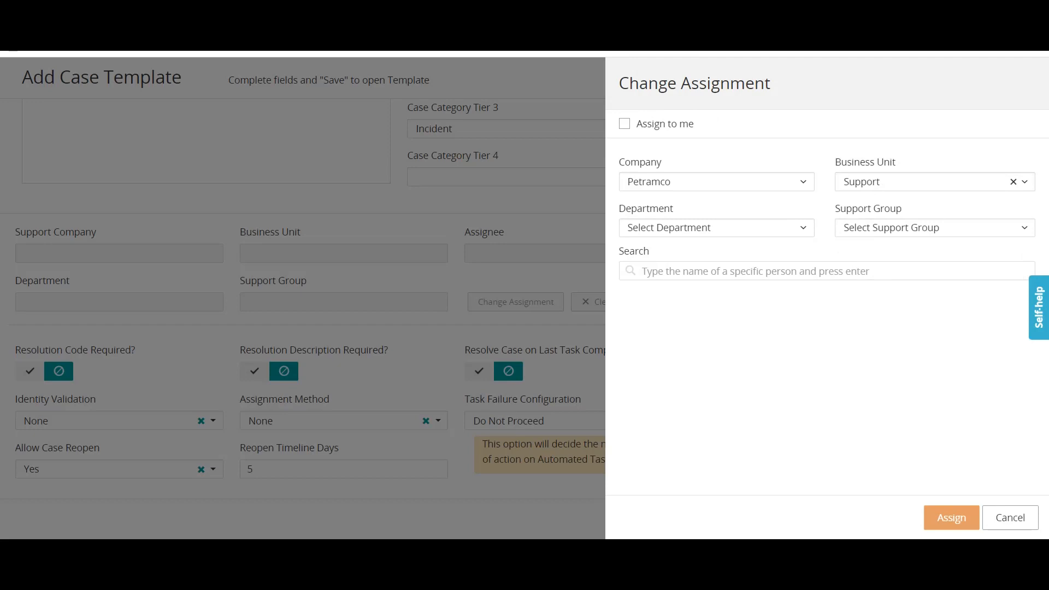
pyautogui.click(716, 228)
pyautogui.click(649, 297)
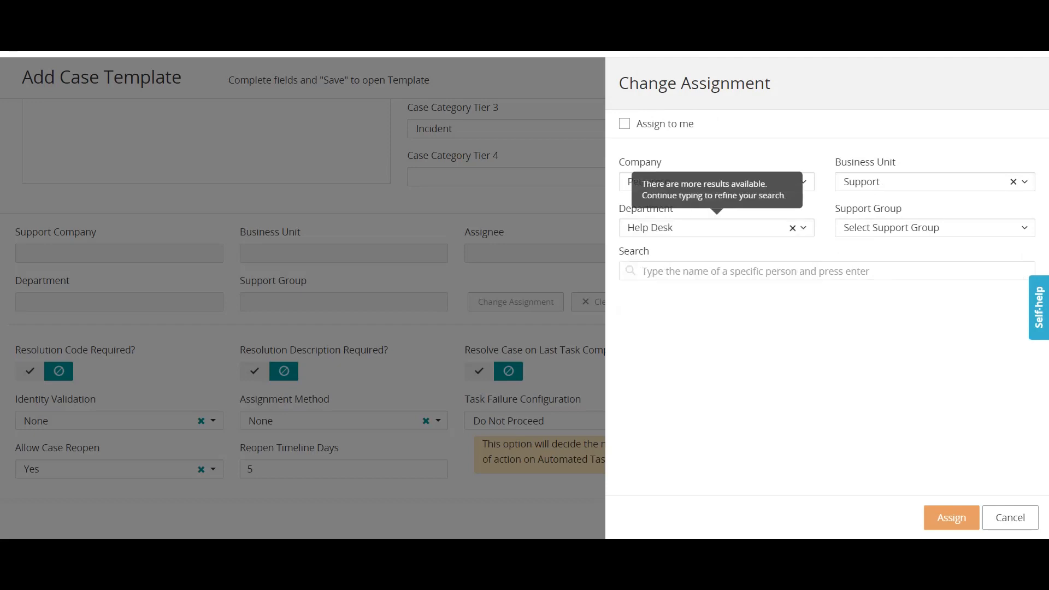
pyautogui.click(935, 228)
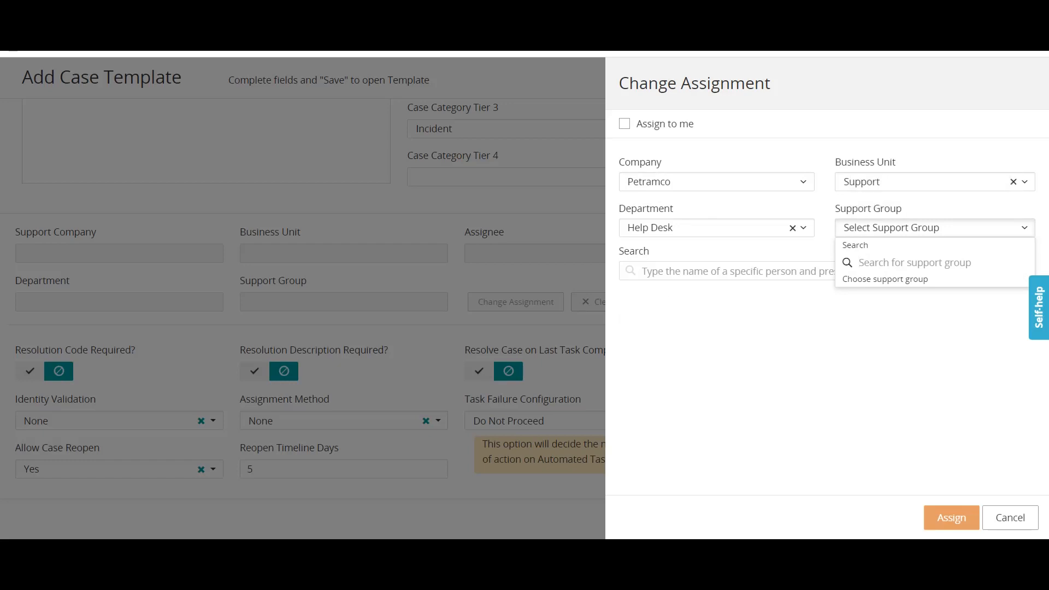
pyautogui.click(935, 228)
pyautogui.click(717, 228)
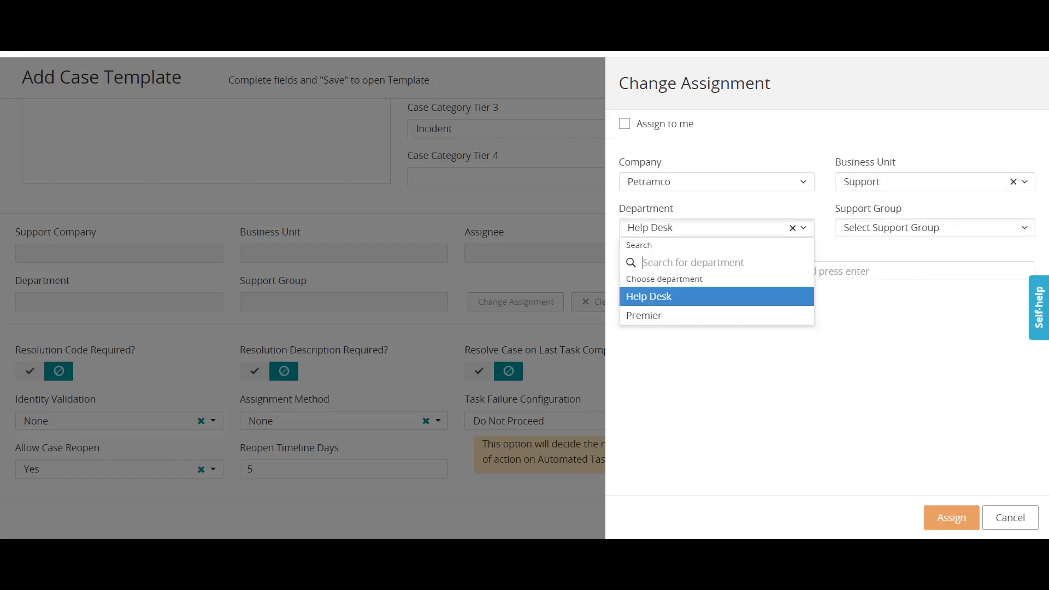
pyautogui.click(644, 315)
pyautogui.click(935, 228)
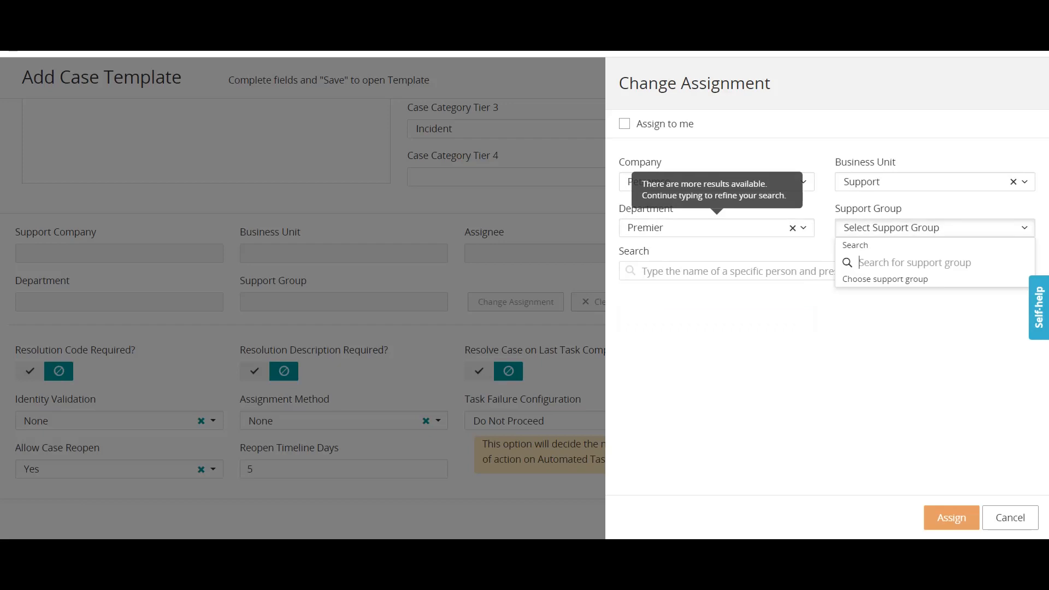
pyautogui.click(935, 228)
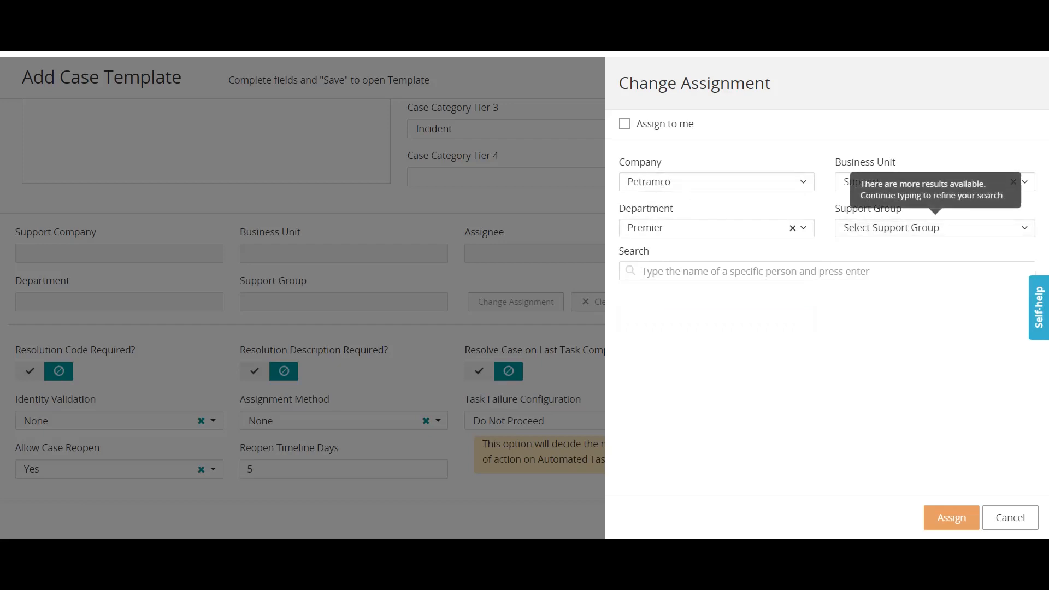
# Set business unit United States Support and support group US Support 3, assigned to the whole group.
pyautogui.click(935, 182)
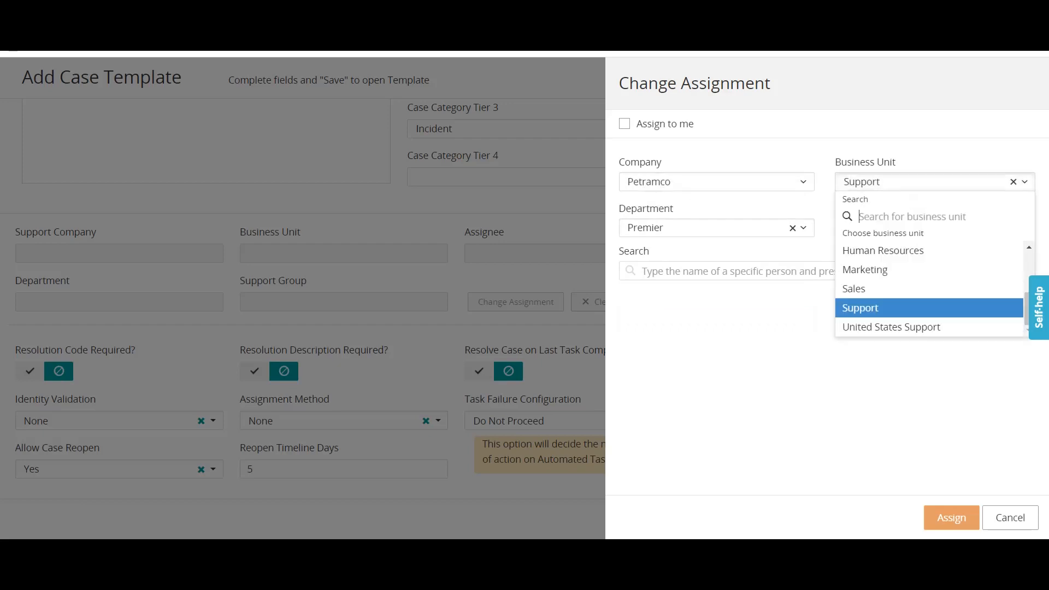
pyautogui.click(891, 328)
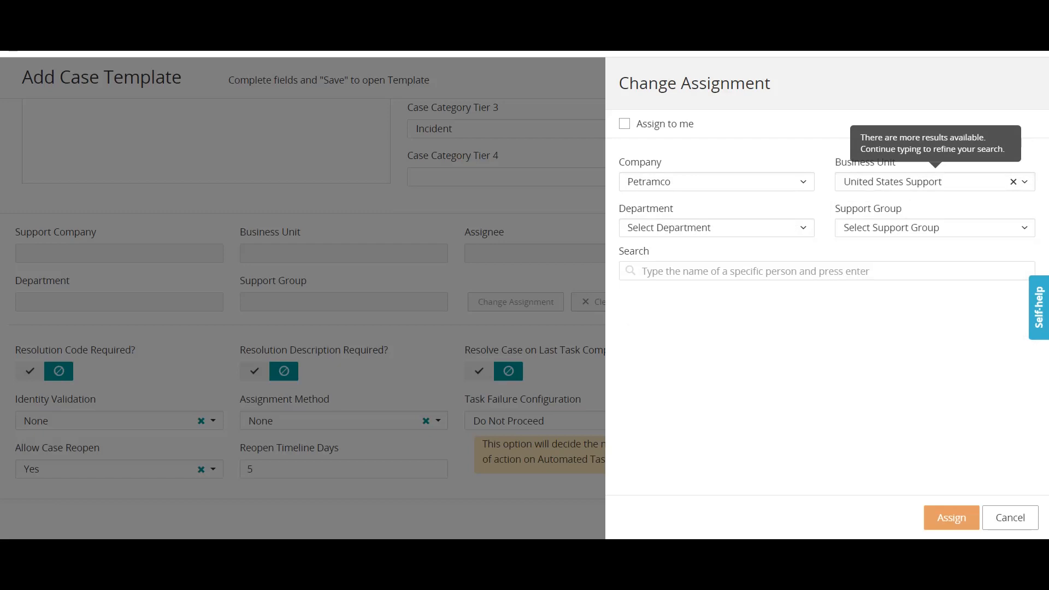
pyautogui.click(717, 228)
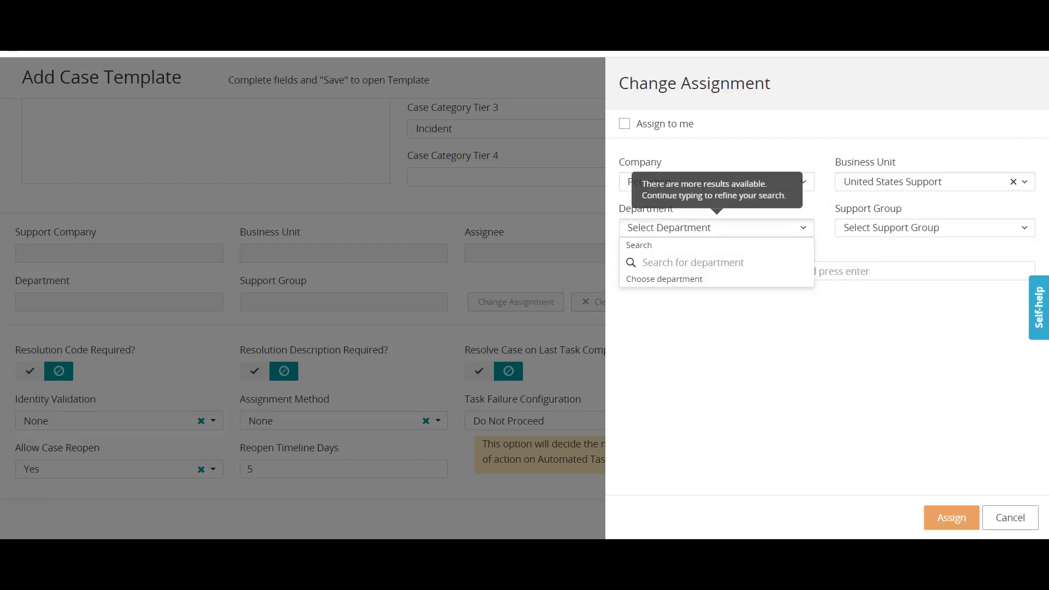
pyautogui.click(935, 228)
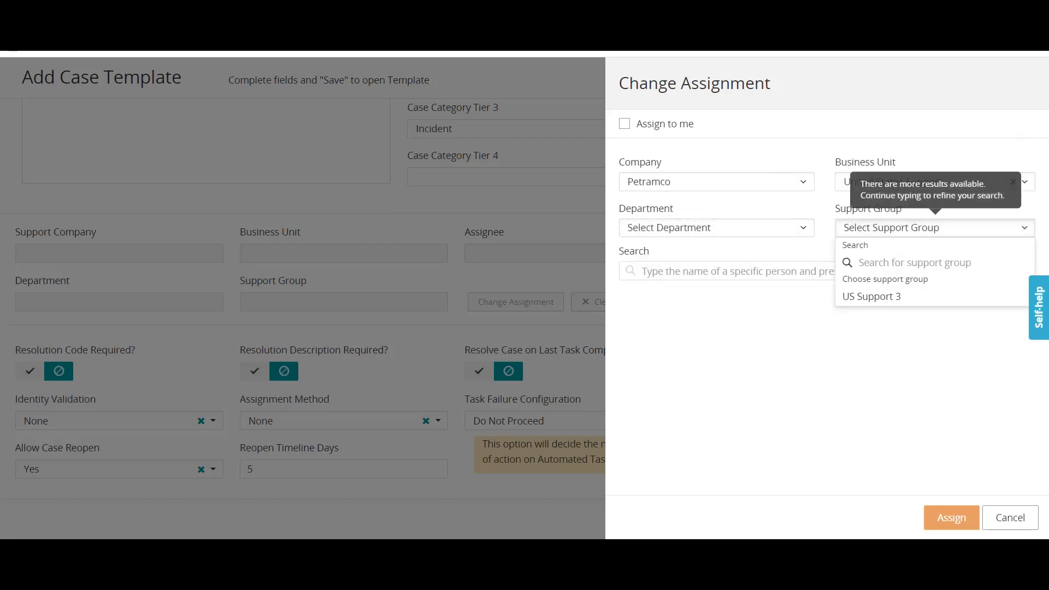
pyautogui.click(872, 297)
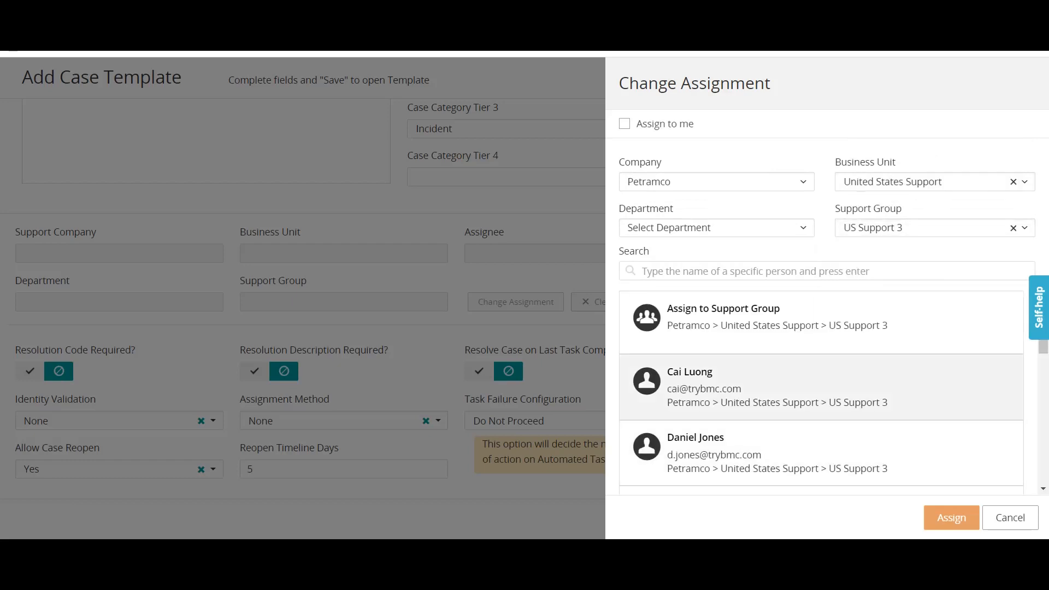
pyautogui.click(822, 321)
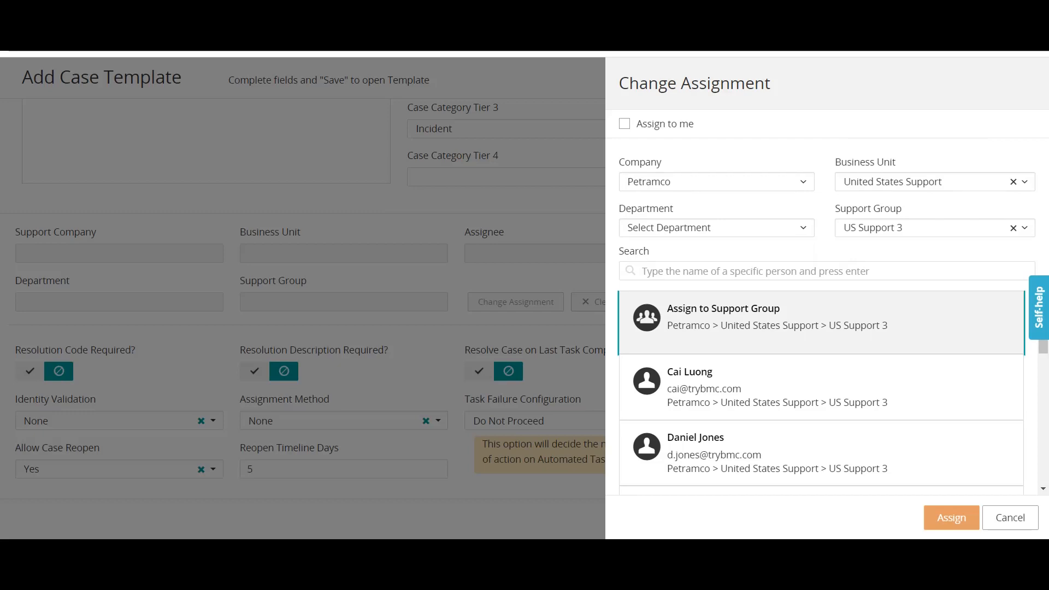
pyautogui.moveTo(782, 326); pyautogui.dragTo(805, 325)
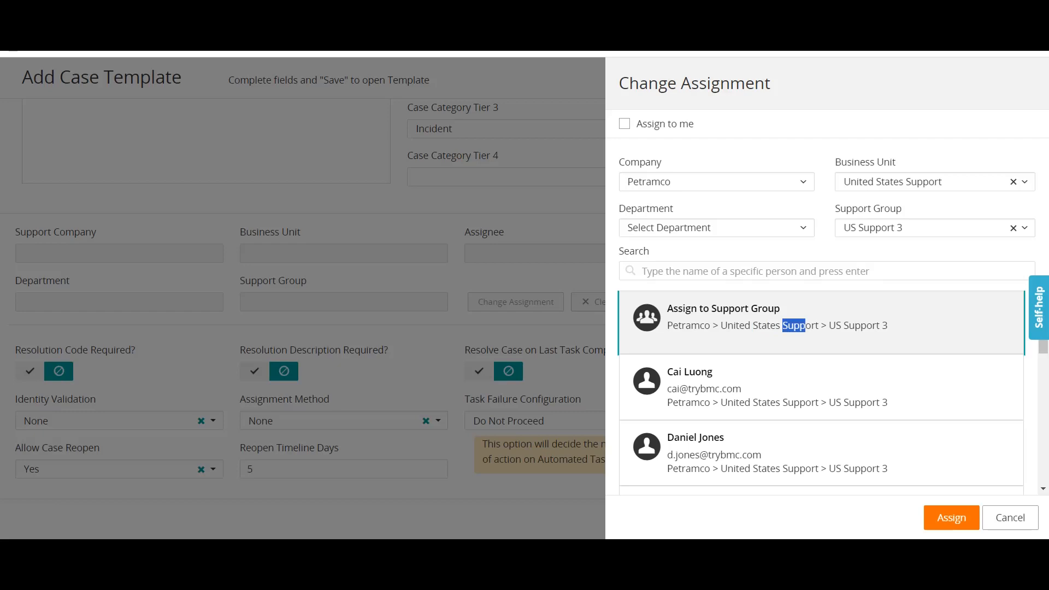
pyautogui.click(807, 327)
# Apply the assignment, require a resolution code, set identity validation to Optional, and keep Do Not Proceed.
pyautogui.click(952, 518)
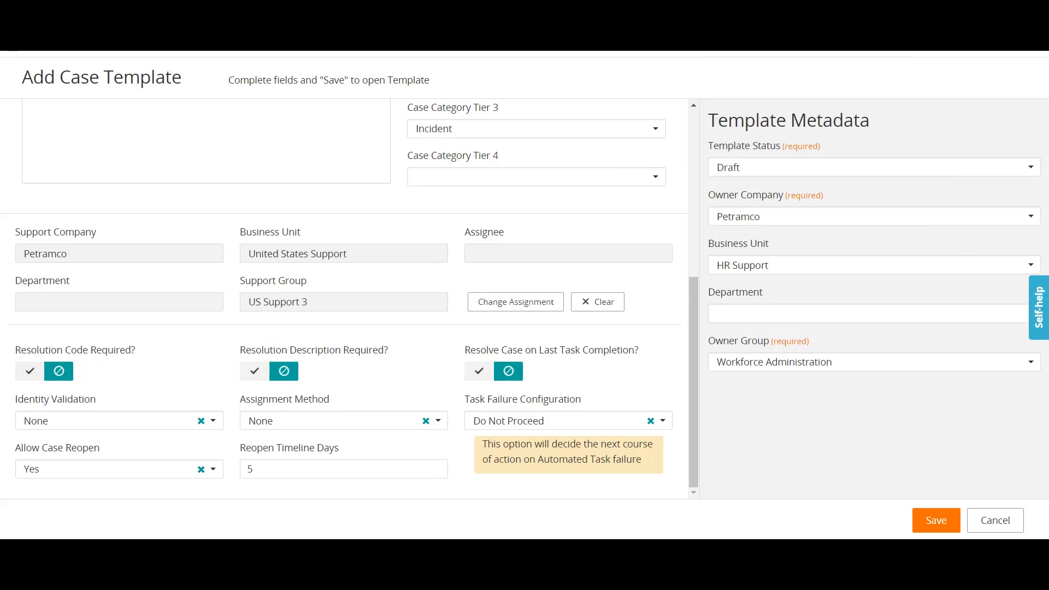
pyautogui.click(30, 372)
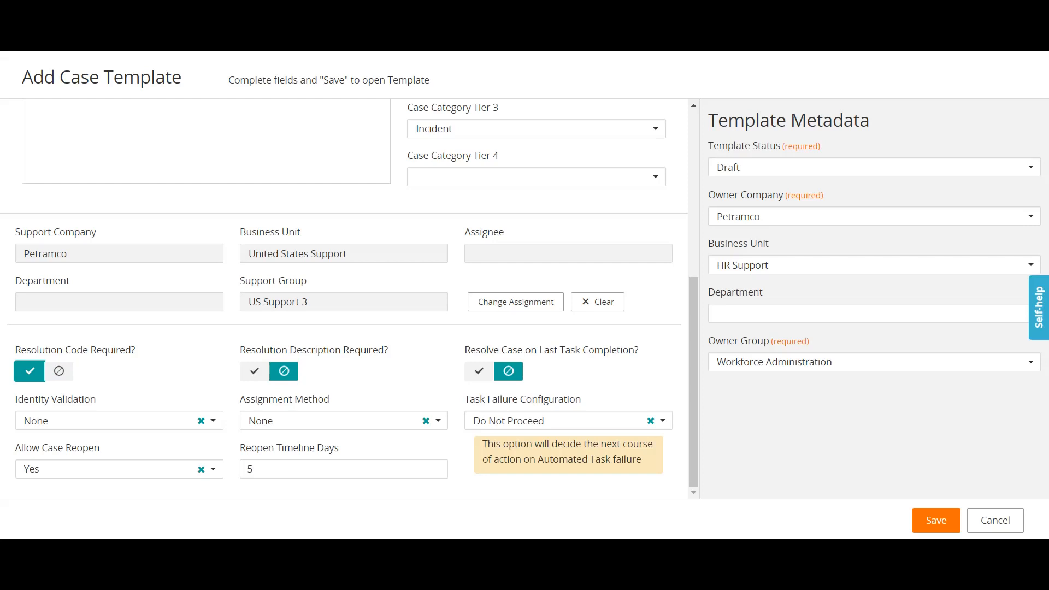
pyautogui.click(119, 421)
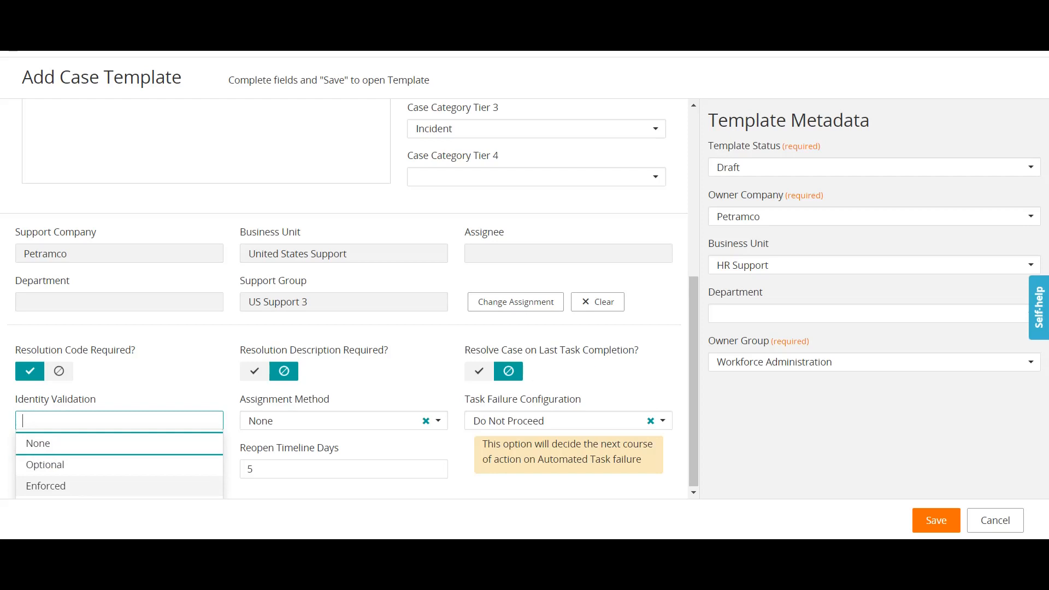
pyautogui.click(119, 465)
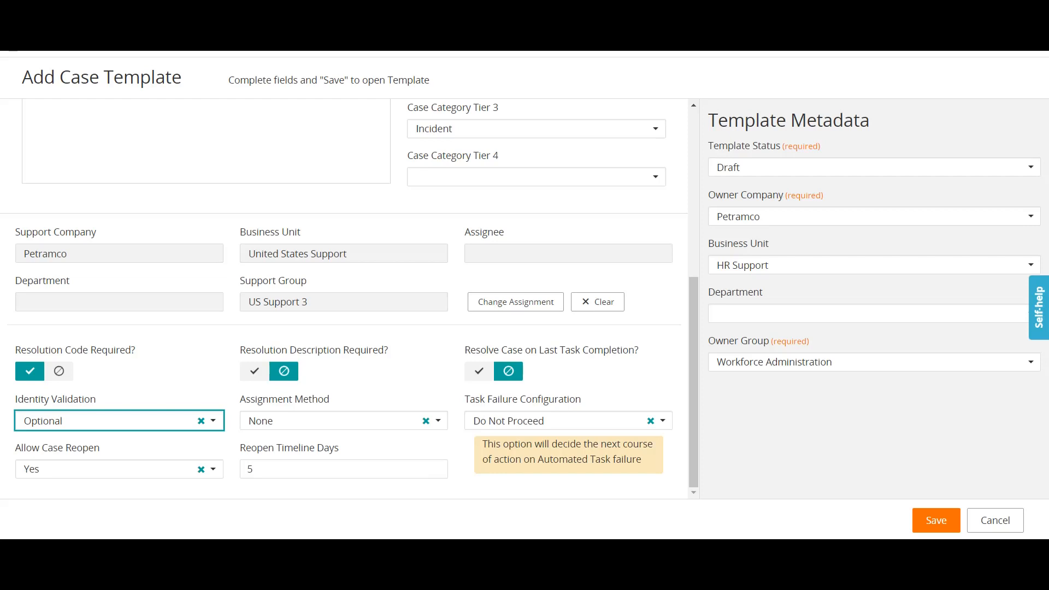
pyautogui.click(663, 420)
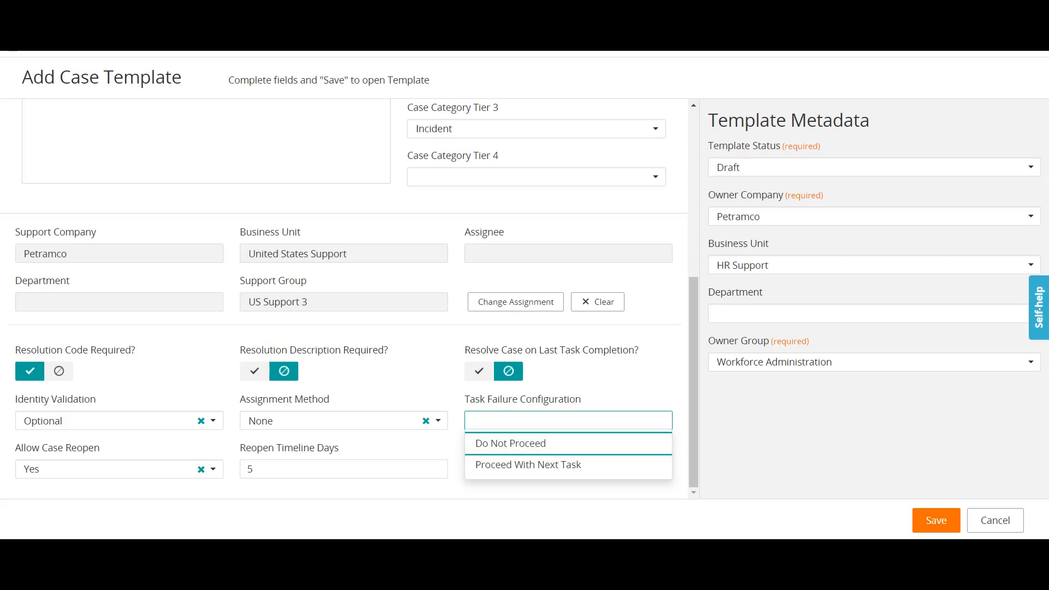
pyautogui.press('Return')
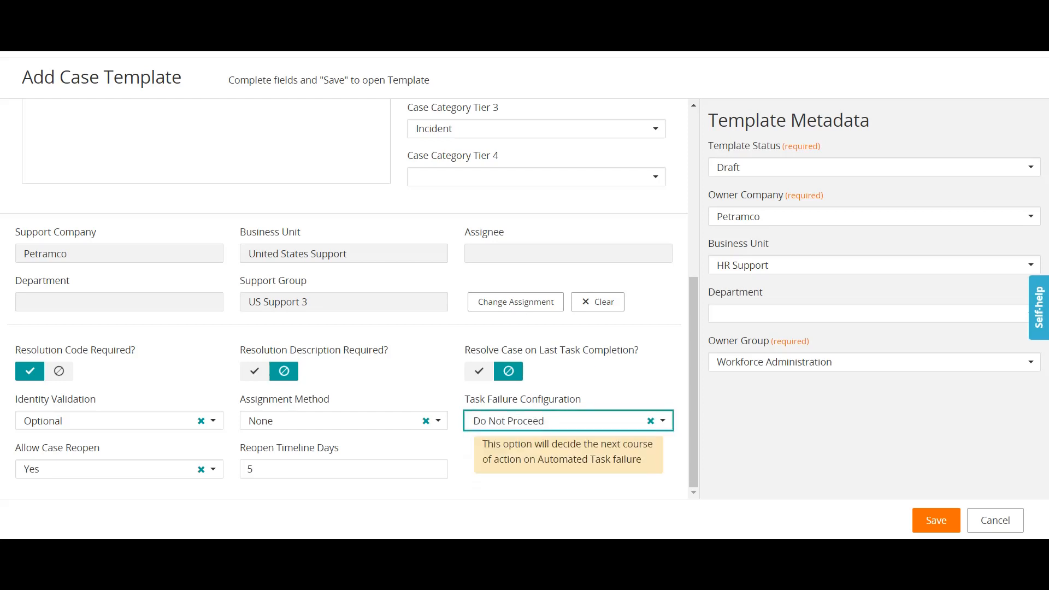
# Save the template and choose the requester from the suggestions on the new case.
pyautogui.click(936, 520)
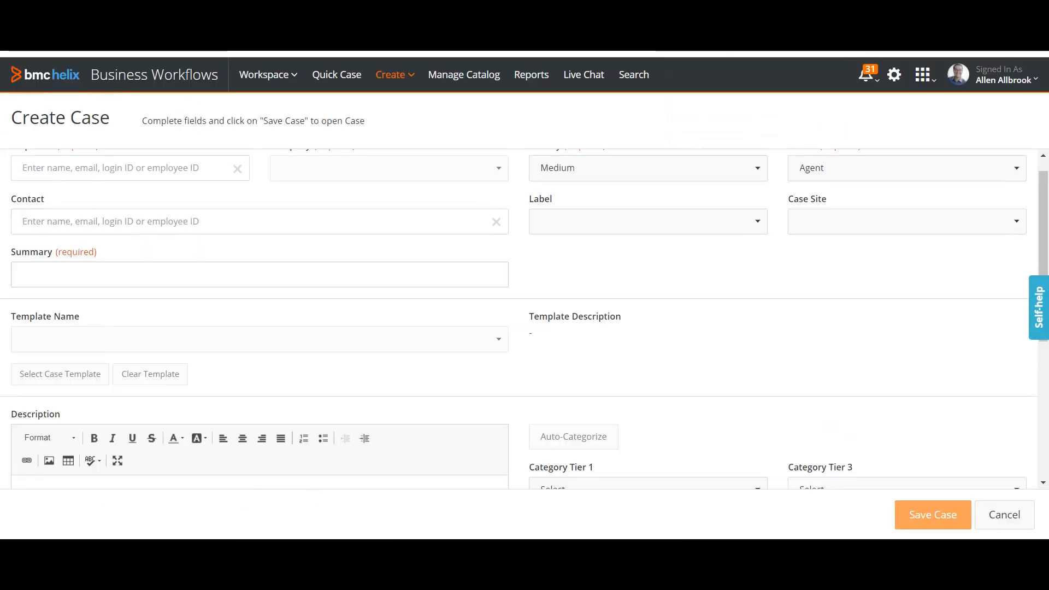
pyautogui.write('Aleen')
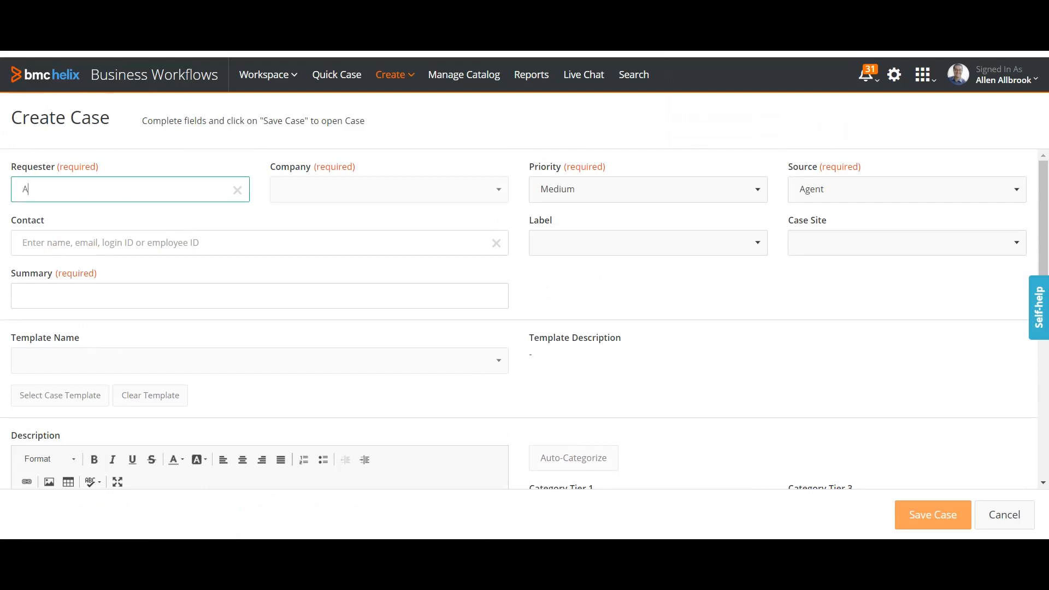
pyautogui.press('BackSpace')
pyautogui.press('BackSpace')
pyautogui.press('BackSpace')
pyautogui.write('len')
pyautogui.click(109, 227)
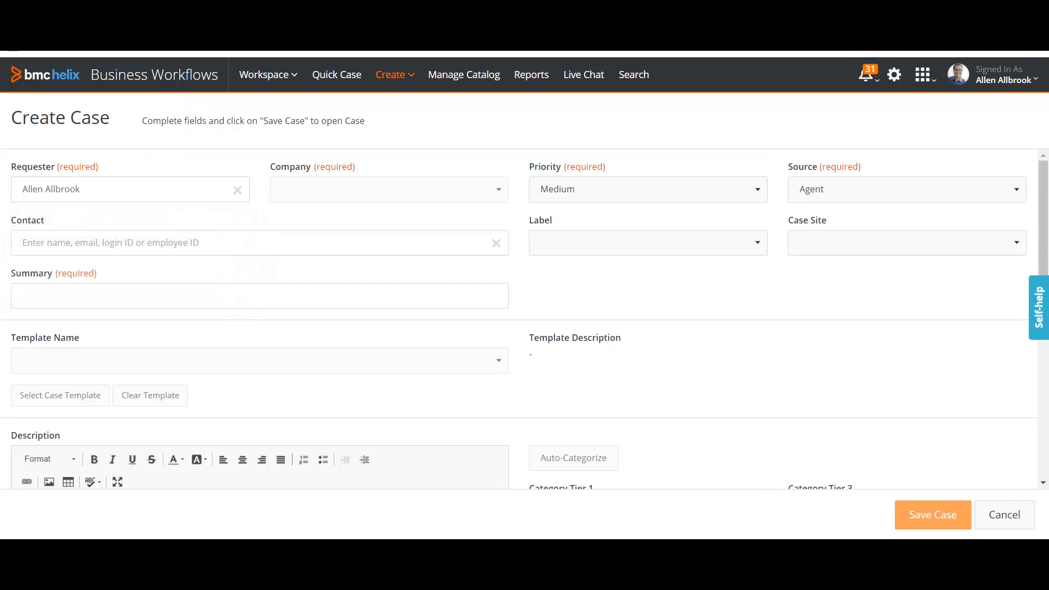
# Enter 'Email issue for End' as the case summary.
pyautogui.click(131, 296)
pyautogui.press('Up')
pyautogui.press('Up')
pyautogui.press('Escape')
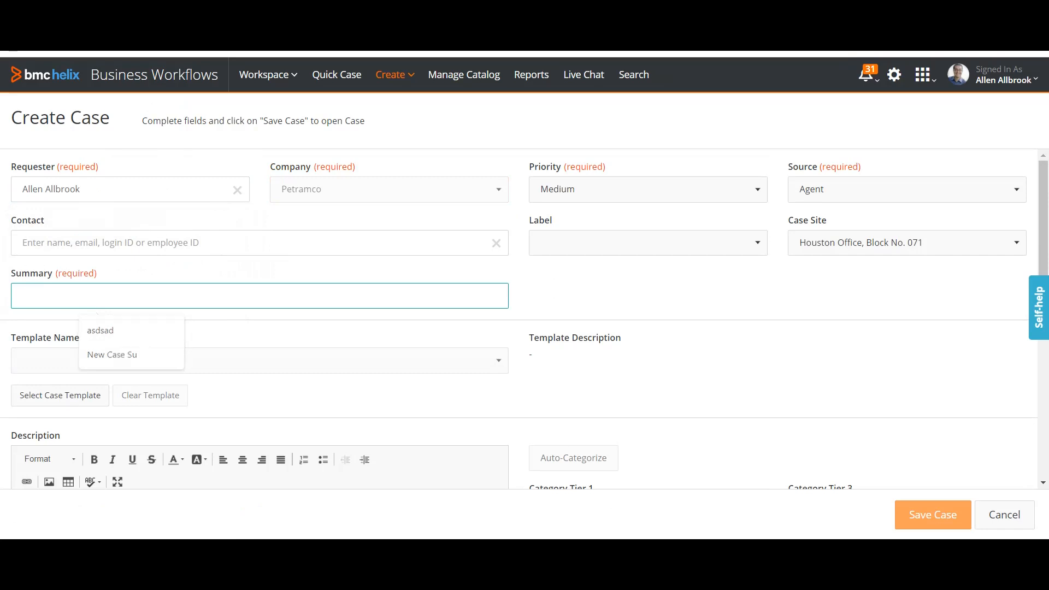
pyautogui.write('Email ')
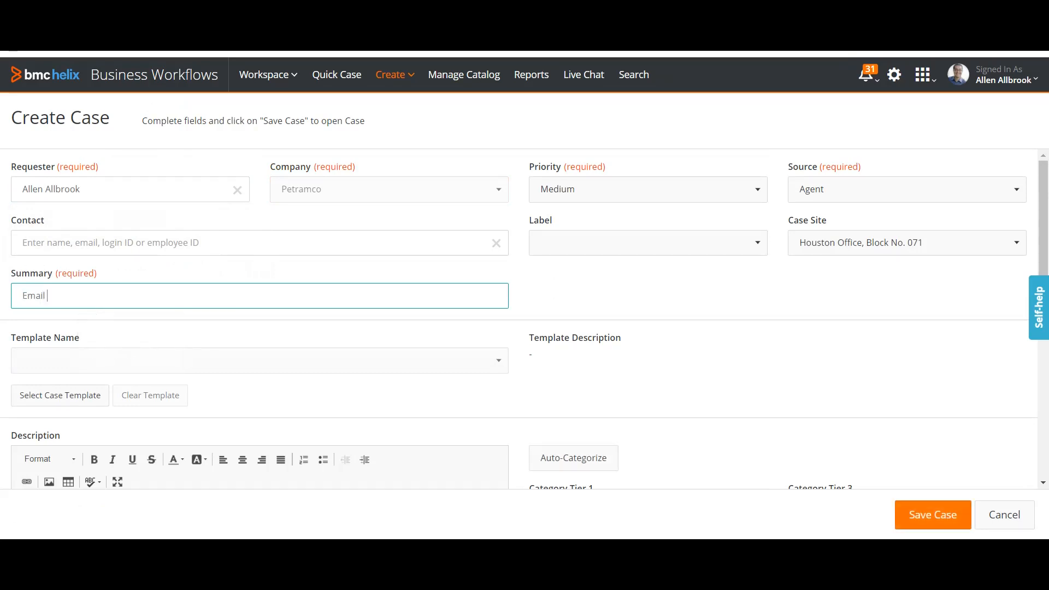
pyautogui.write('issue for End')
# Search all case templates for 'Email' in the case template picker.
pyautogui.click(60, 396)
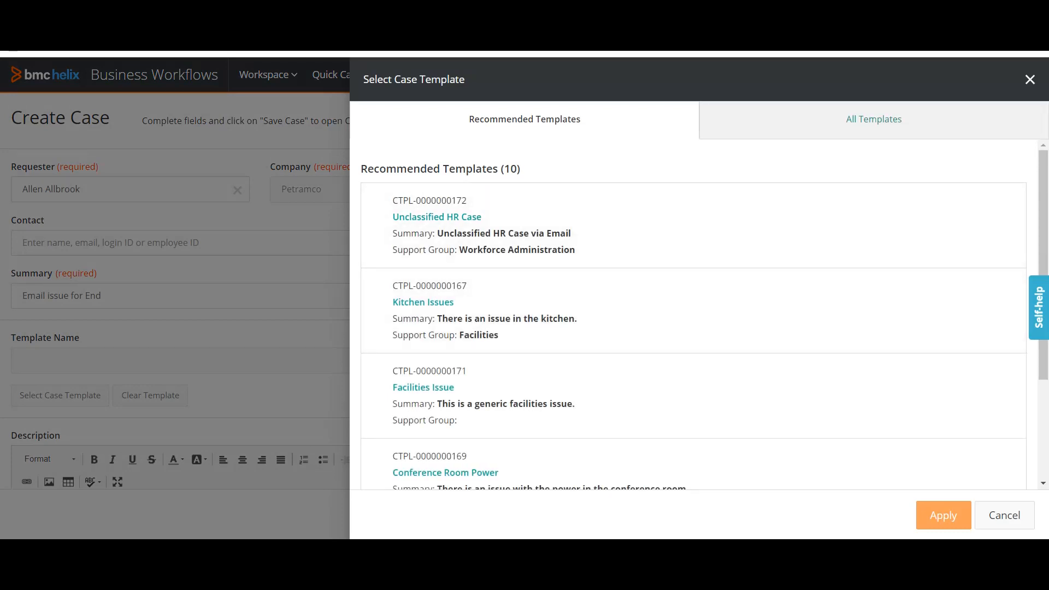
pyautogui.click(875, 119)
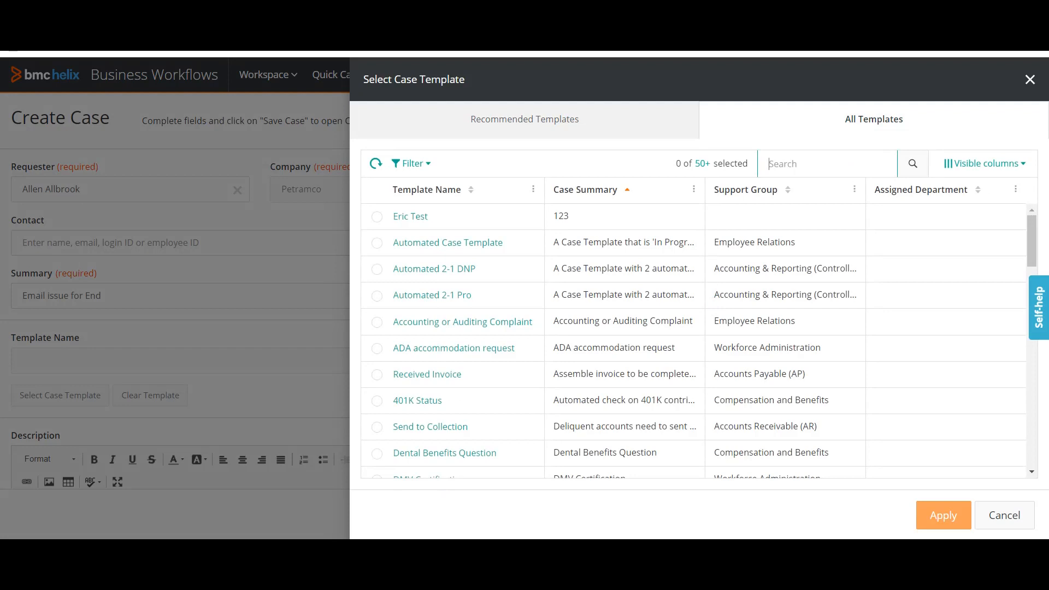
pyautogui.write('E')
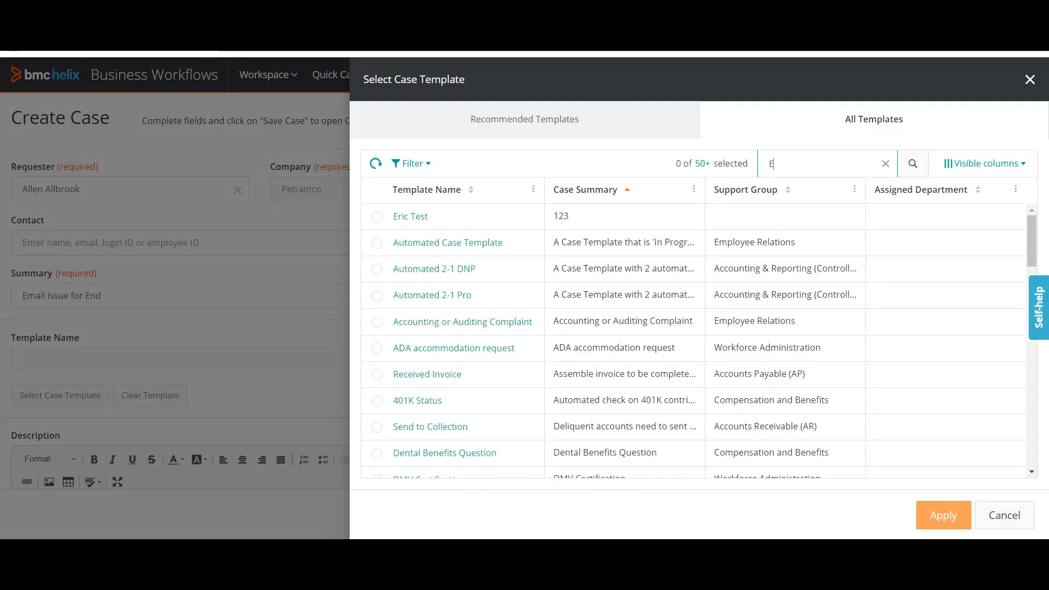
pyautogui.write('mail')
pyautogui.press('Return')
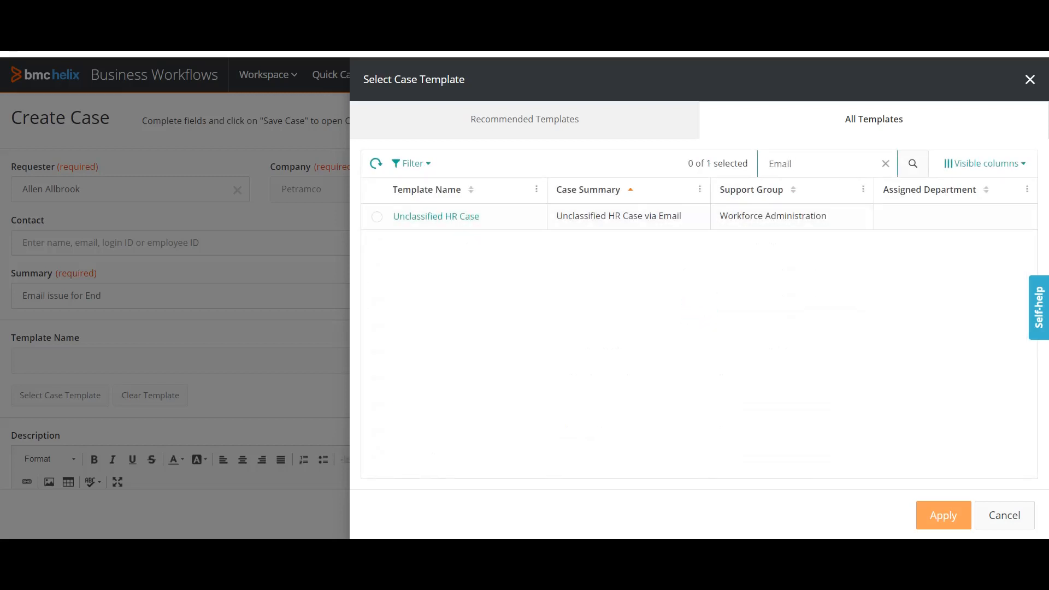
pyautogui.hotkey('shift', 'Left')
pyautogui.hotkey('shift', 'Left')
pyautogui.hotkey('shift', 'Left')
pyautogui.hotkey('shift', 'Left')
pyautogui.hotkey('shift', 'Left')
pyautogui.press('BackSpace')
pyautogui.write('Email')
pyautogui.click(914, 164)
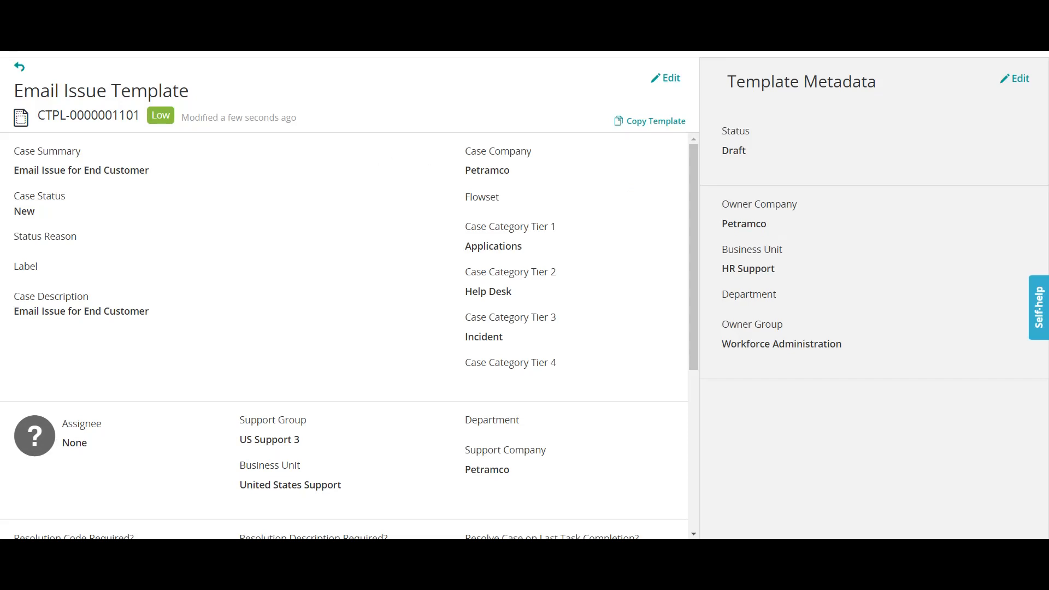
# Edit the Email Issue Template metadata and change its status from Draft to Active.
pyautogui.click(1015, 78)
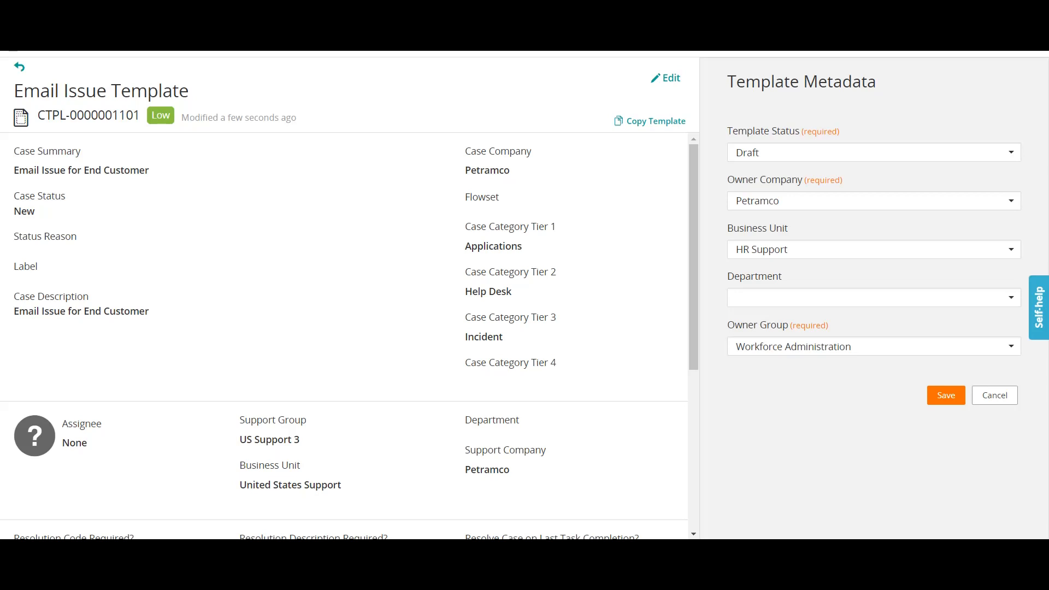
pyautogui.click(874, 152)
pyautogui.click(875, 197)
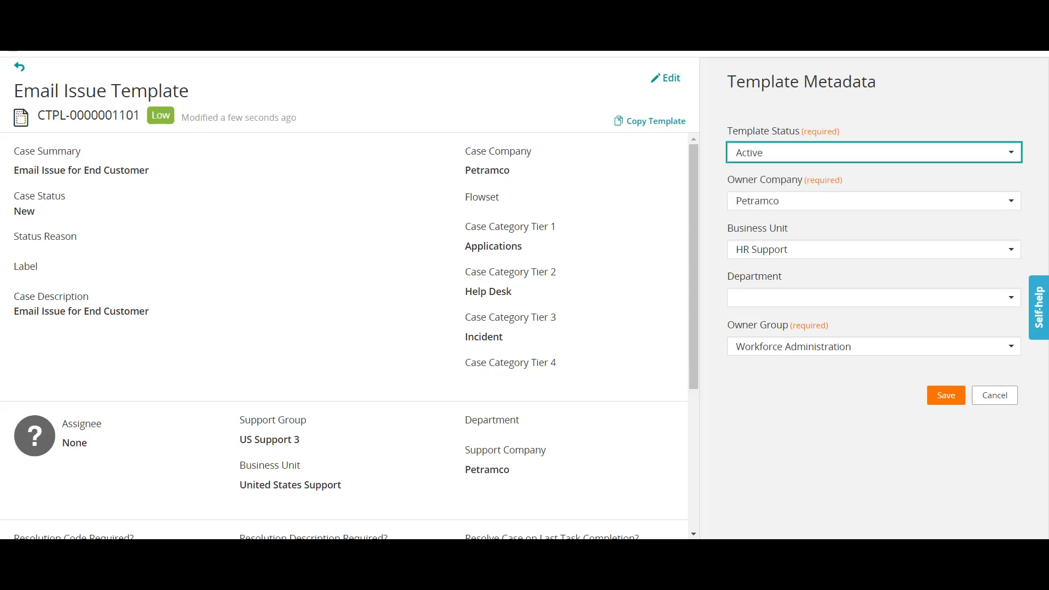
# Set business unit United States Support and owner group US Support 3, then save the metadata.
pyautogui.click(875, 346)
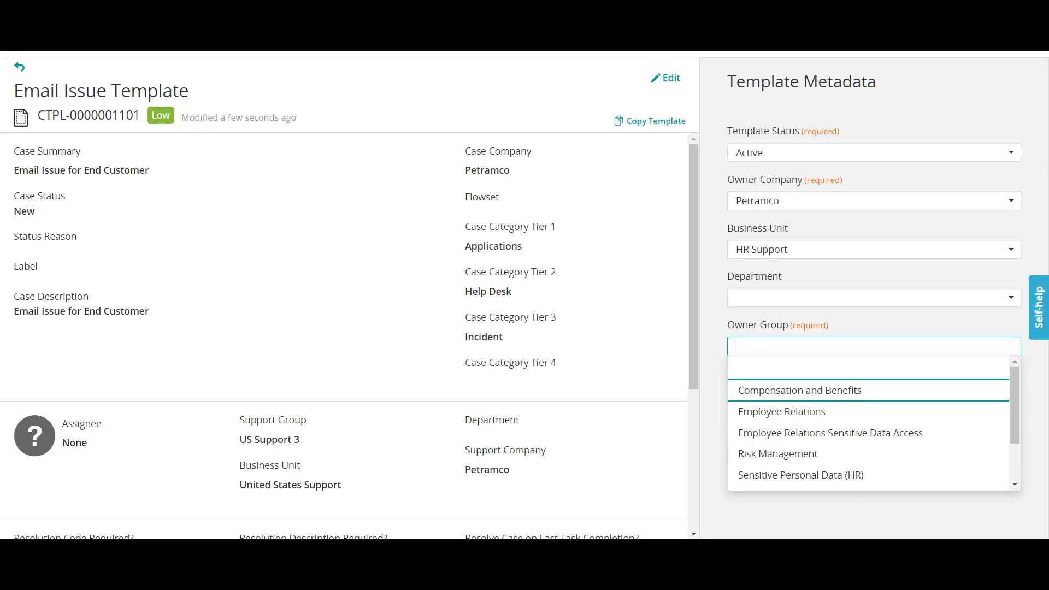
pyautogui.click(875, 249)
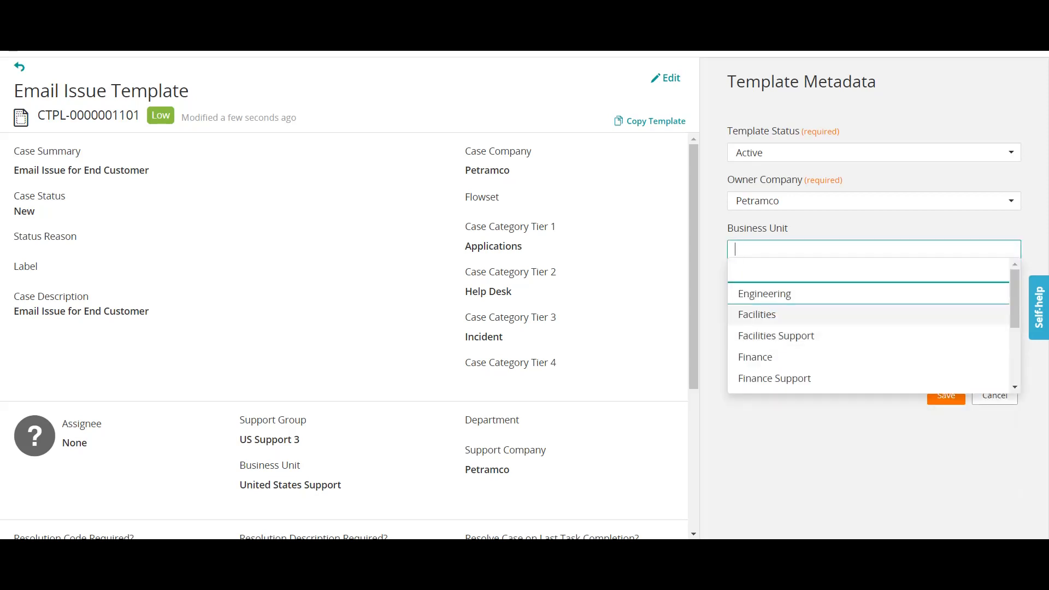
pyautogui.scroll(-1, 869, 339)
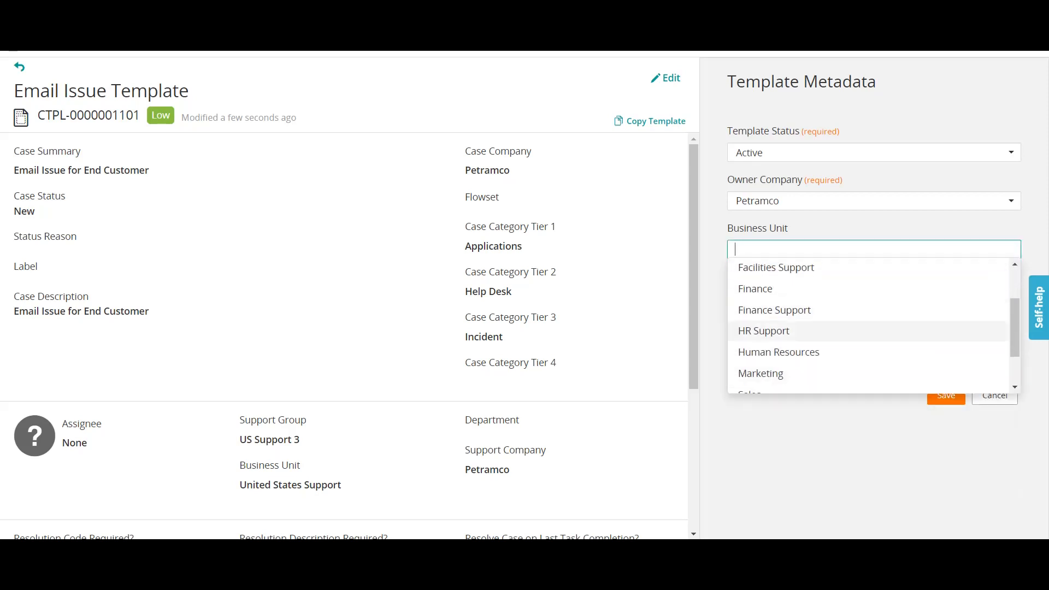
pyautogui.scroll(-1, 869, 338)
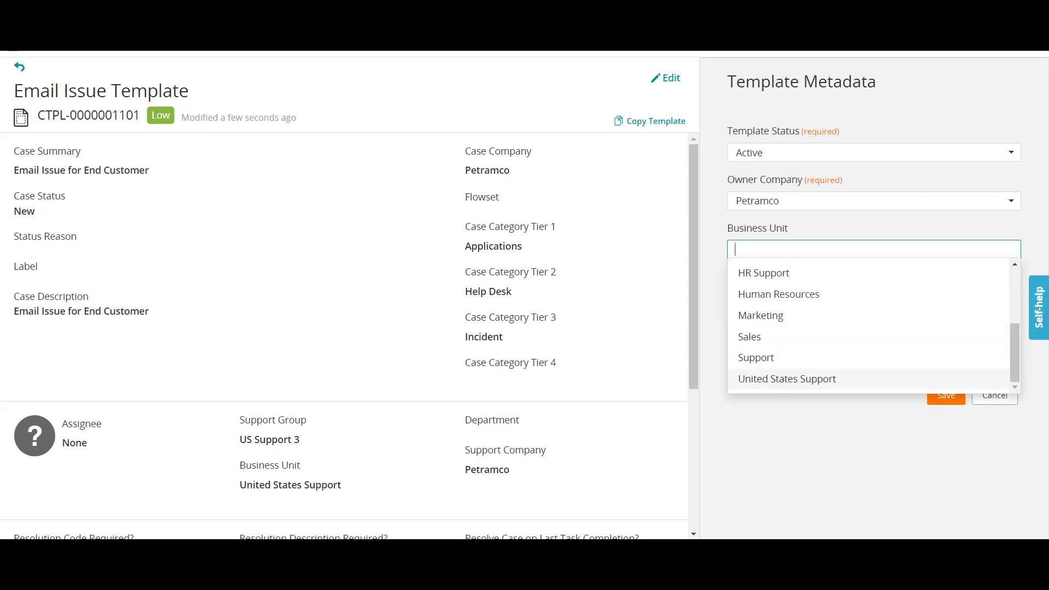
pyautogui.click(787, 380)
pyautogui.click(873, 346)
pyautogui.click(768, 391)
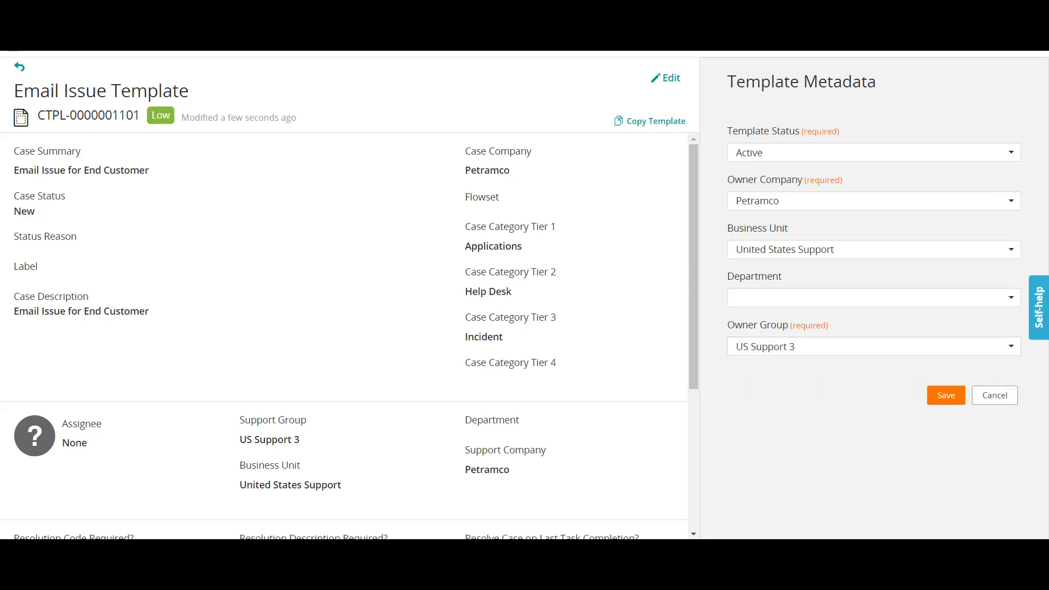
pyautogui.click(947, 395)
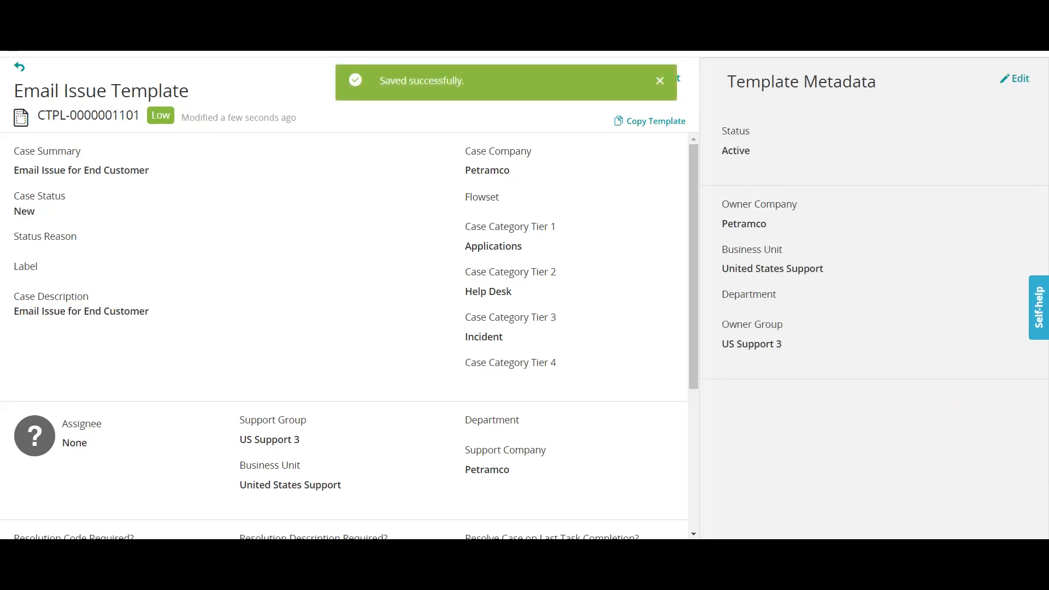
pyautogui.click(661, 81)
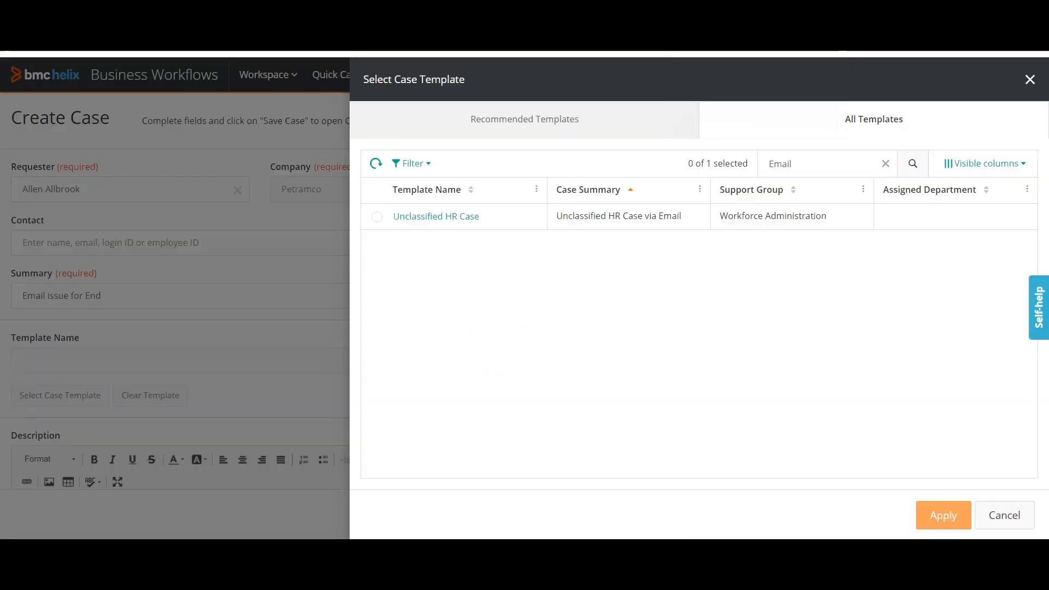
# Search templates for Email and apply the Email Issue Template to the new case.
pyautogui.click(913, 163)
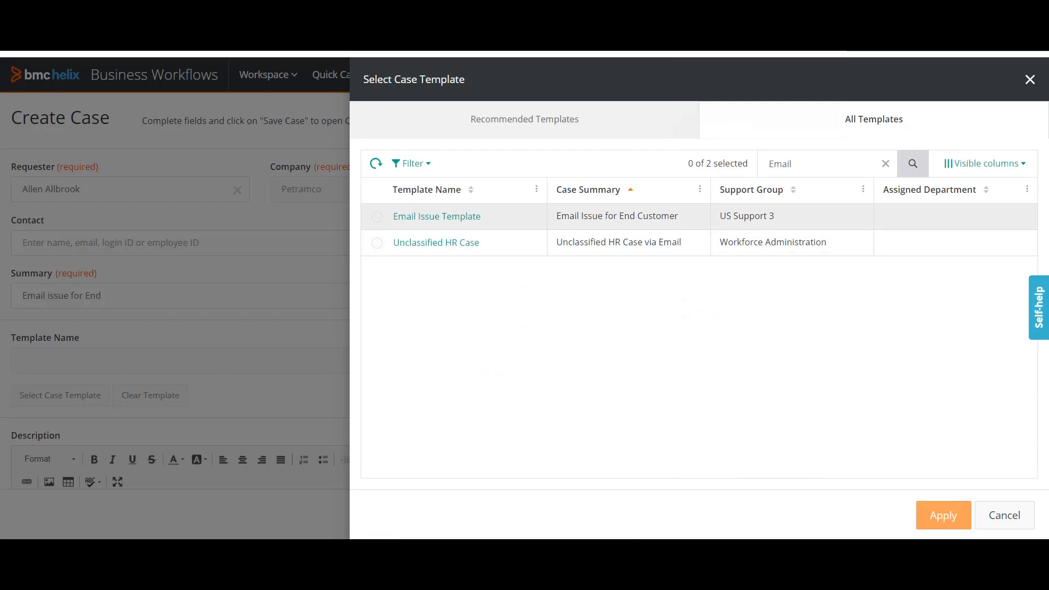
pyautogui.click(378, 217)
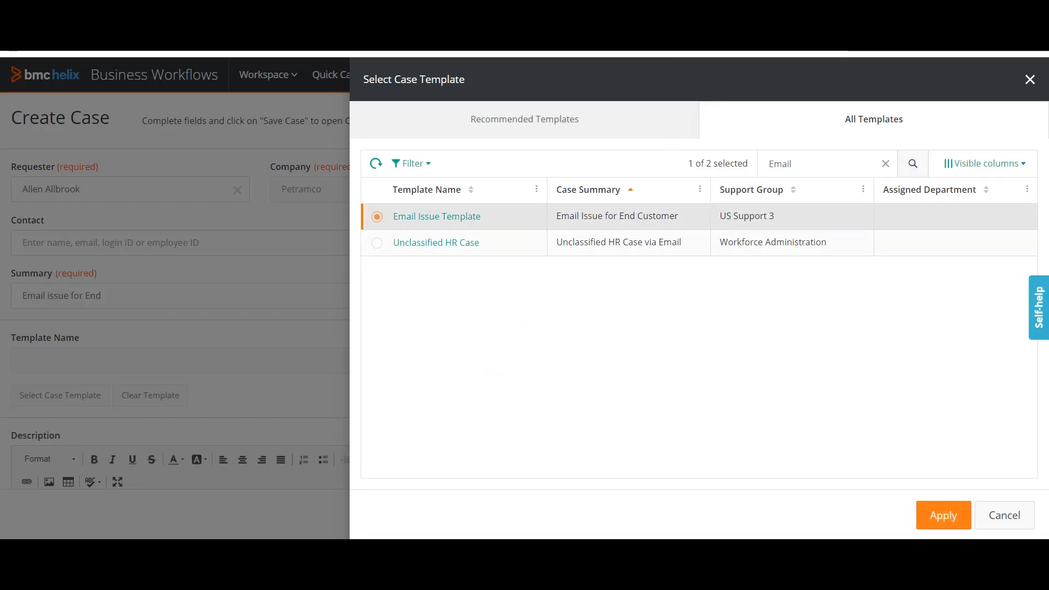
pyautogui.click(944, 515)
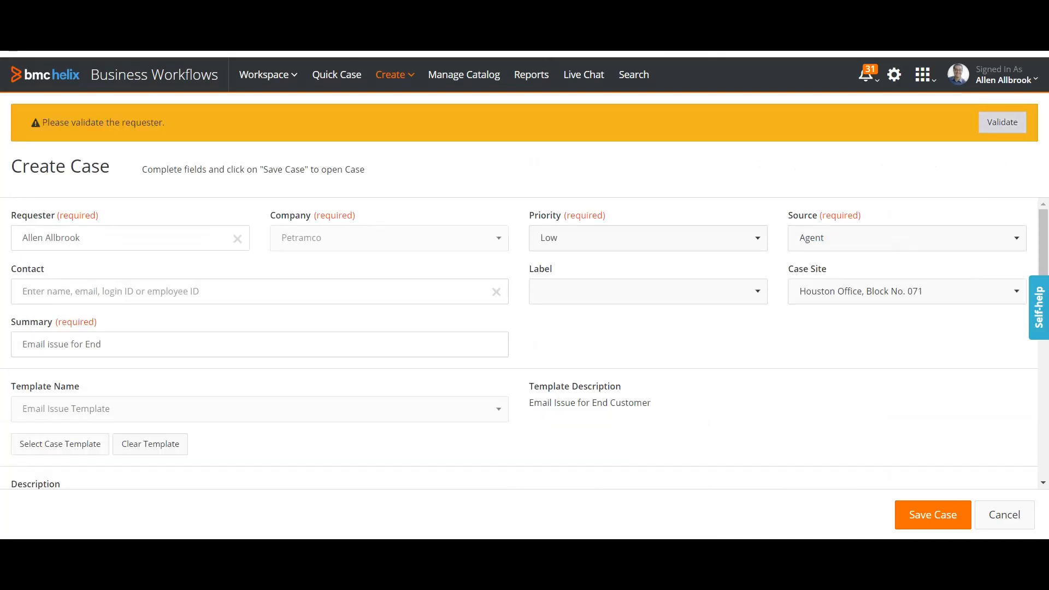
# Submit the requester's PIN for validation, then reload the page to a blank Create Case form.
pyautogui.click(1003, 121)
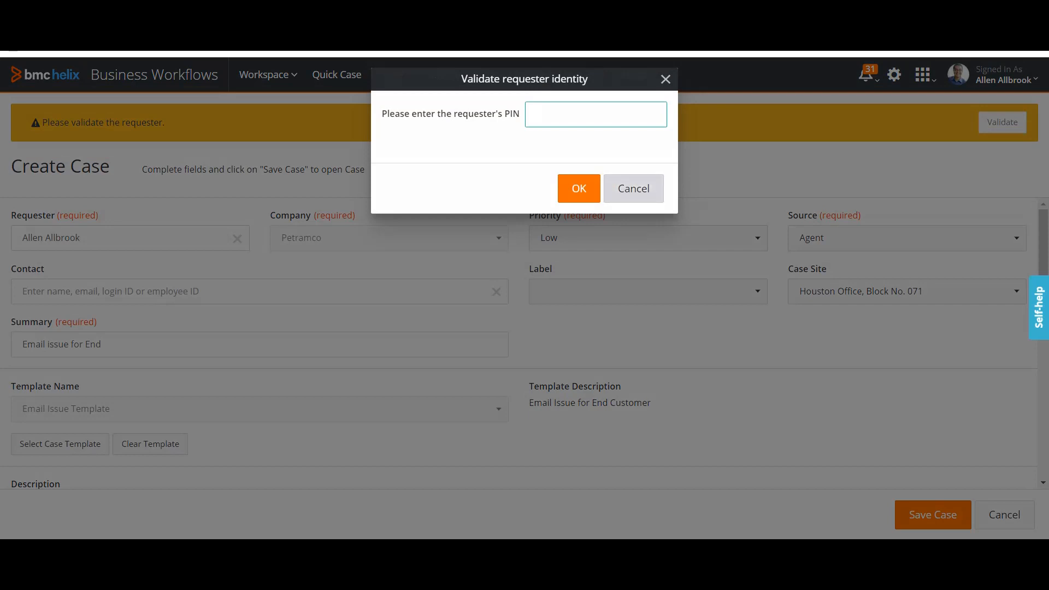
pyautogui.write('1234')
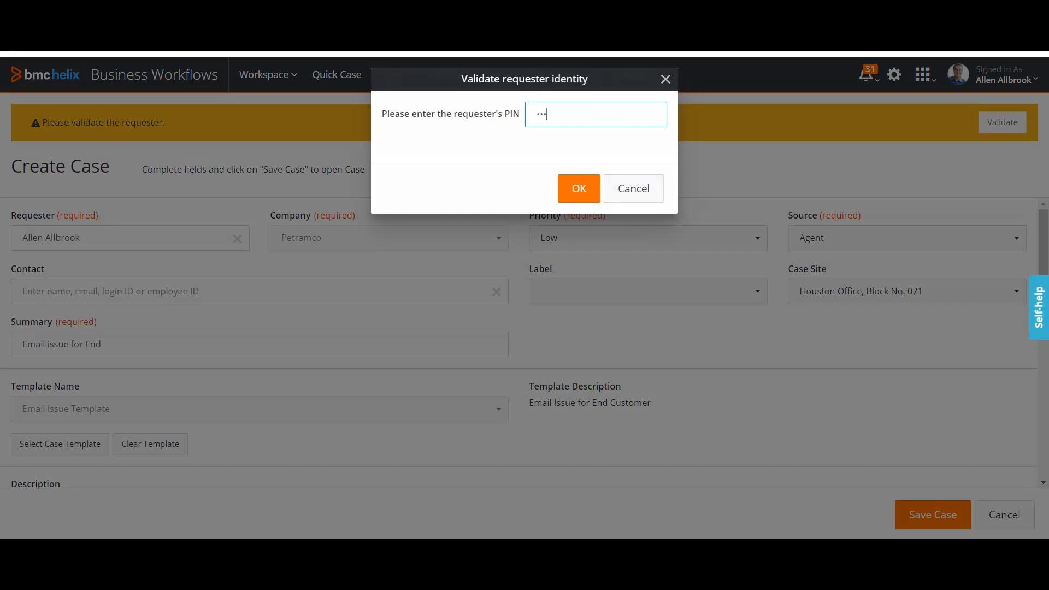
pyautogui.press('Return')
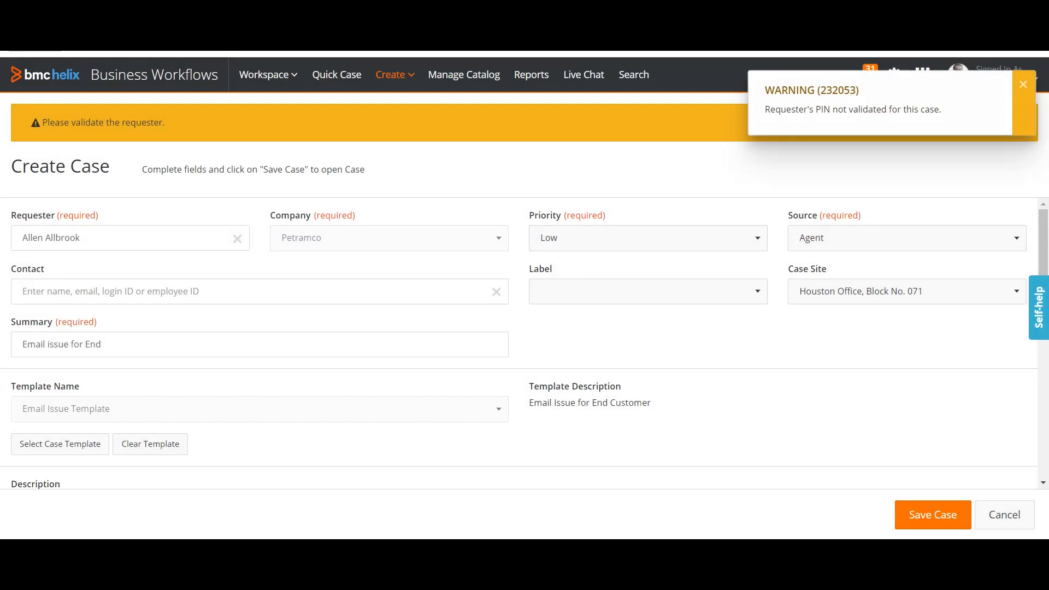
pyautogui.press('F5')
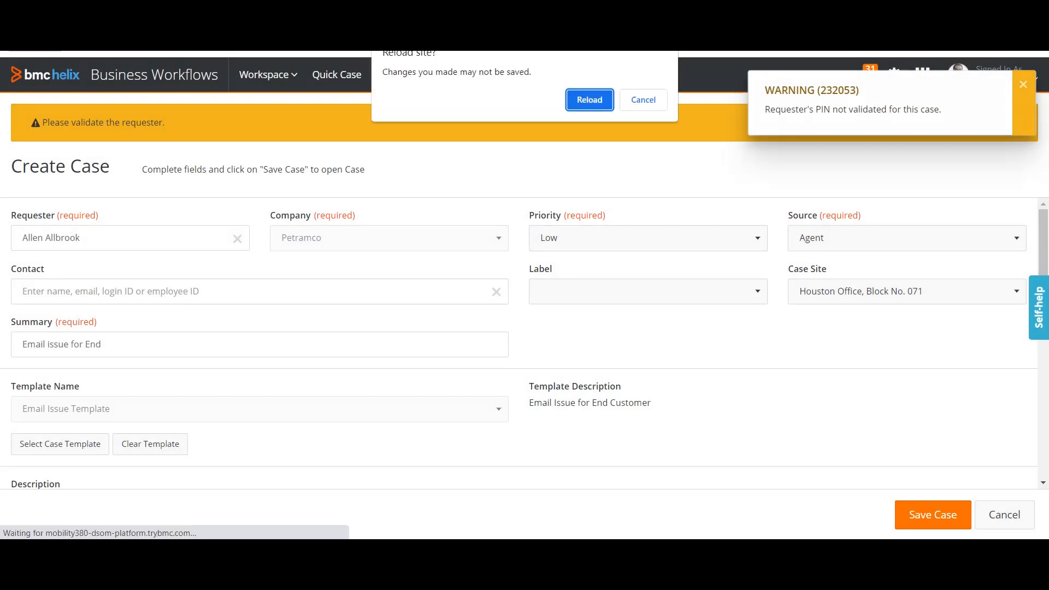
pyautogui.press('Return')
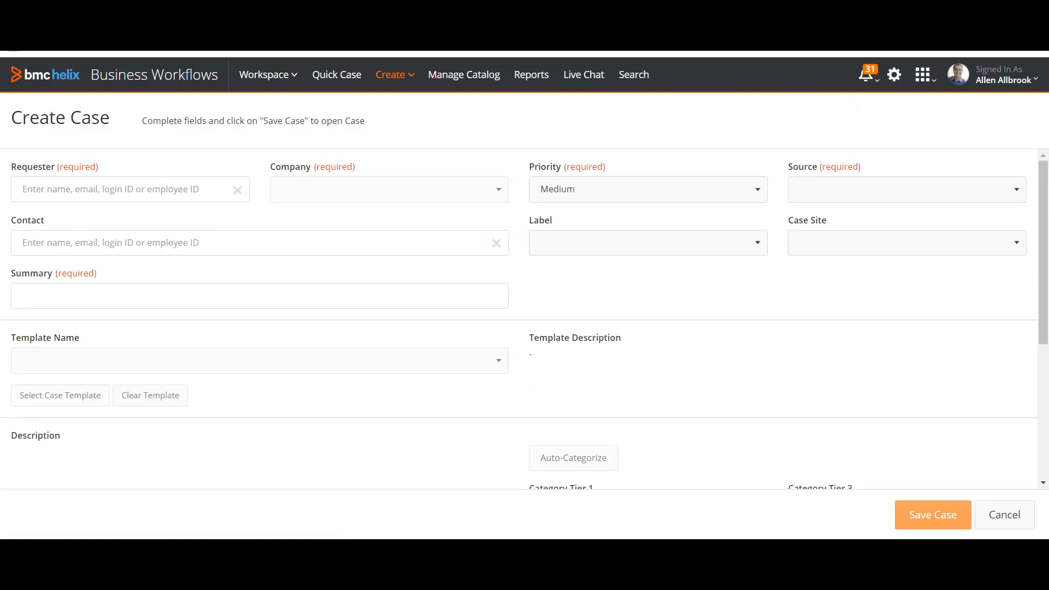
# Choose the Petramco requester from suggestions and apply the Email Issue Template found via an Email search.
pyautogui.write('Allen')
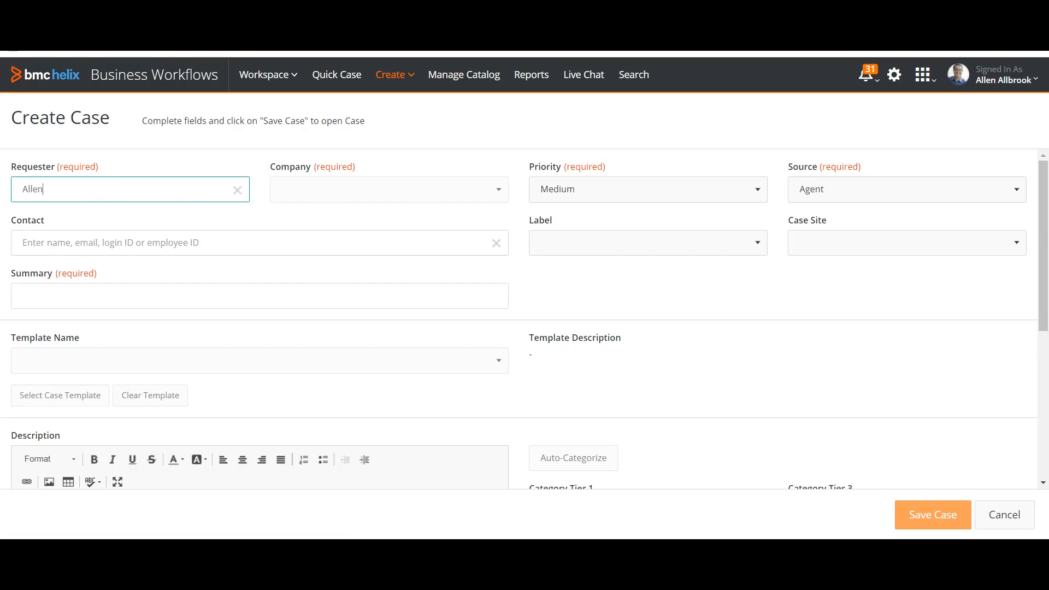
pyautogui.click(130, 228)
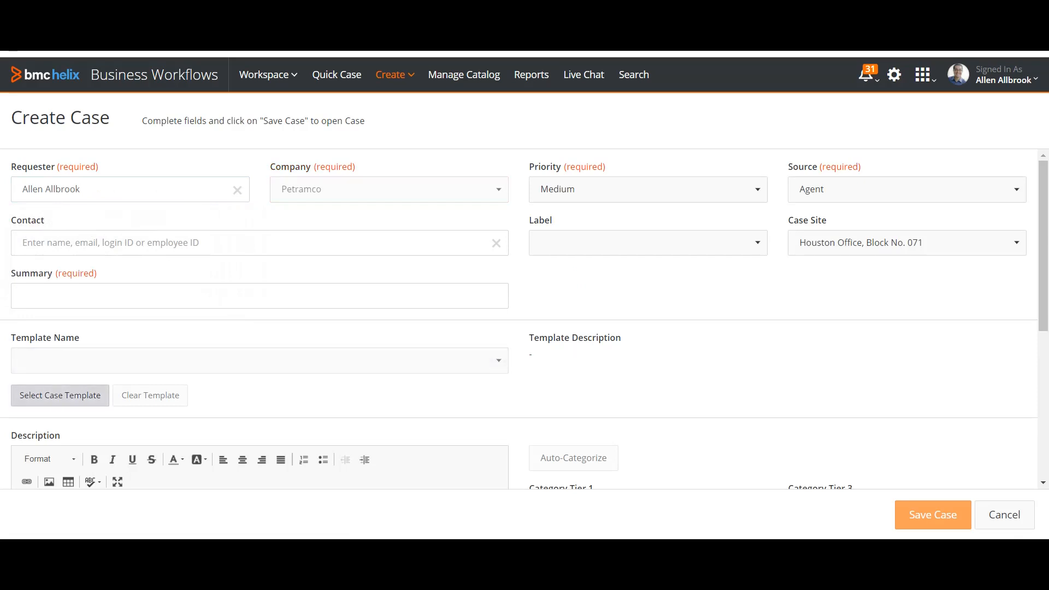
pyautogui.click(60, 395)
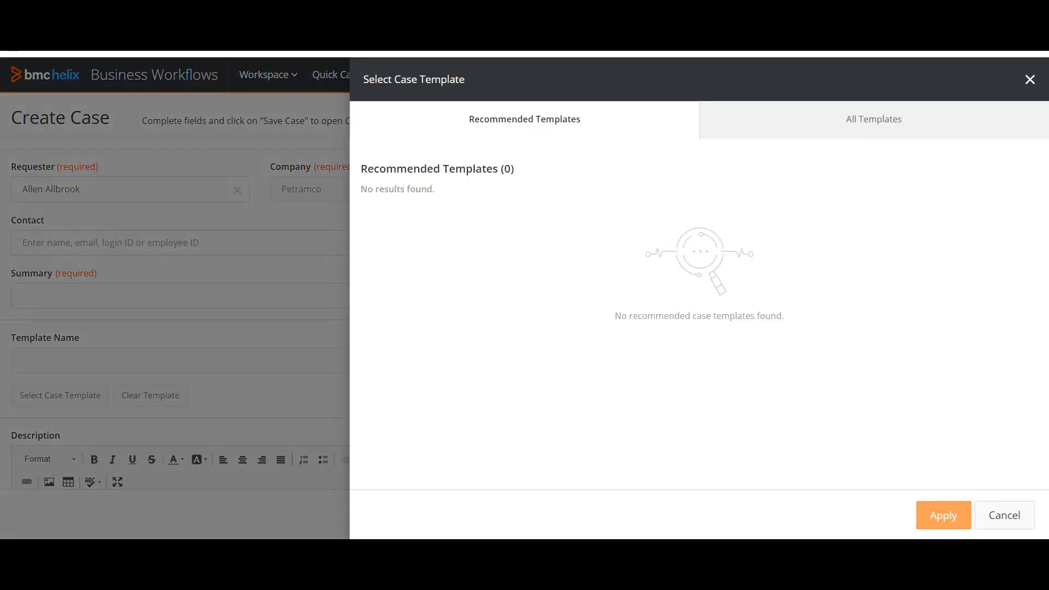
pyautogui.click(874, 119)
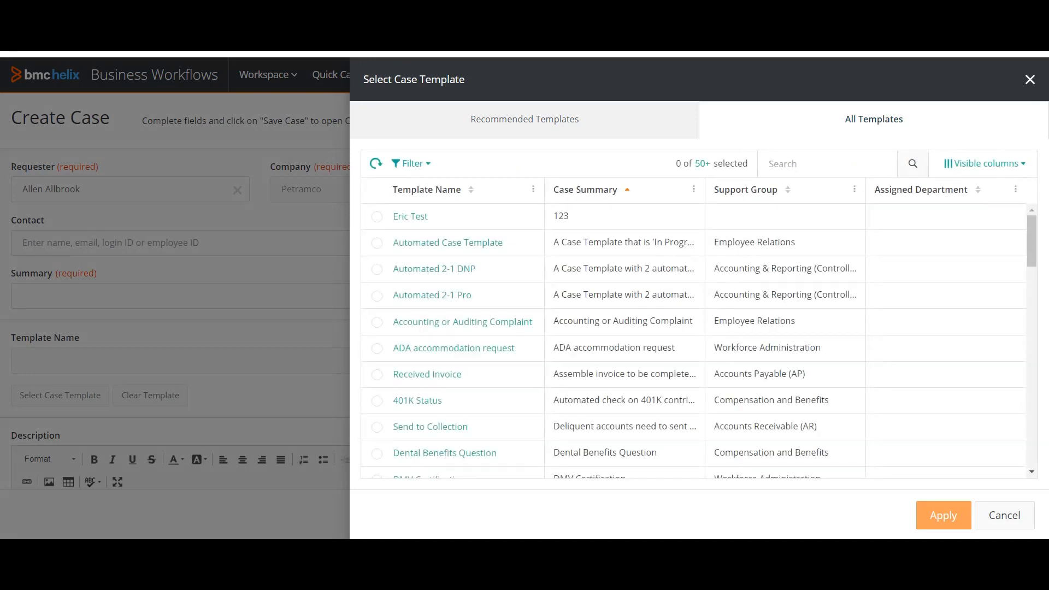
pyautogui.scroll(-5, 694, 366)
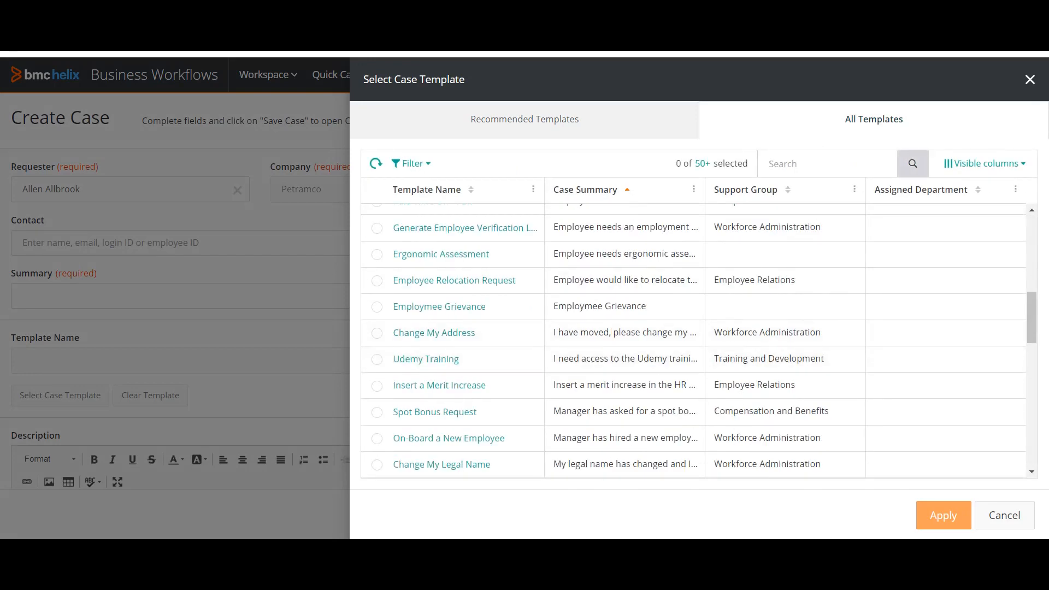
pyautogui.click(828, 164)
pyautogui.write('Email')
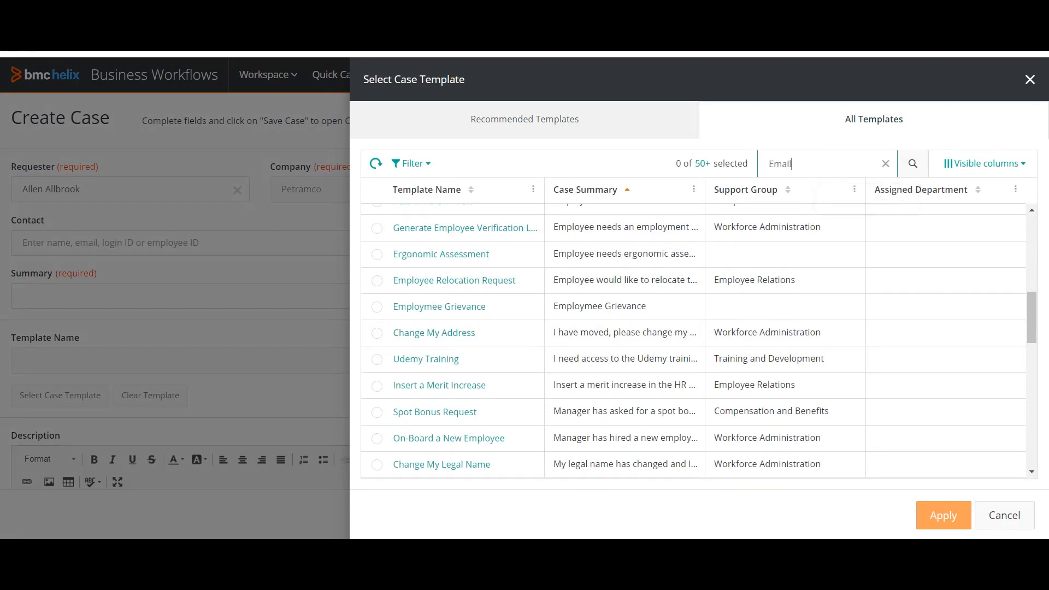
pyautogui.click(913, 163)
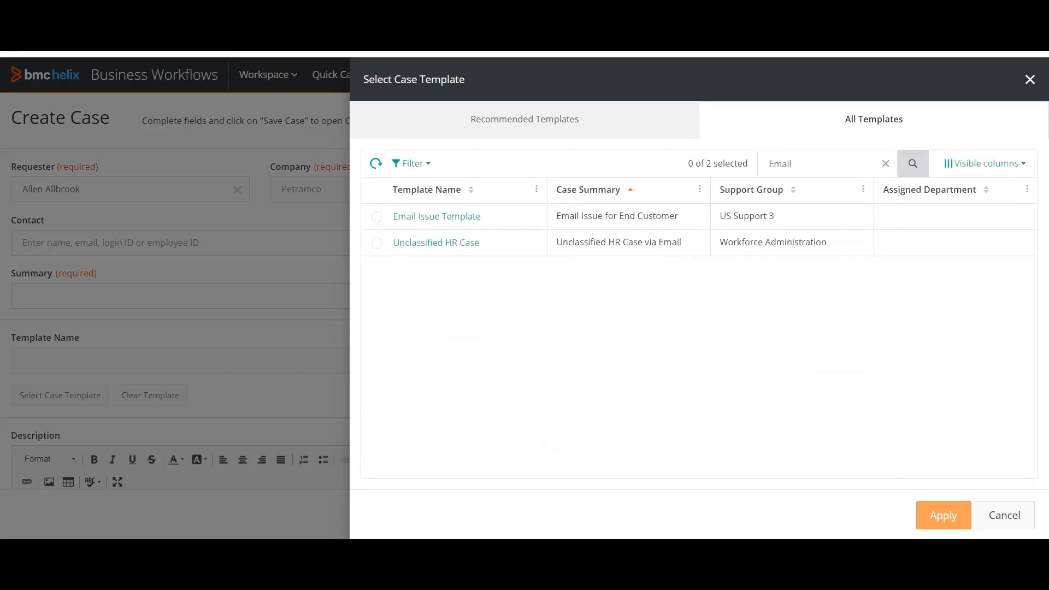
pyautogui.click(378, 217)
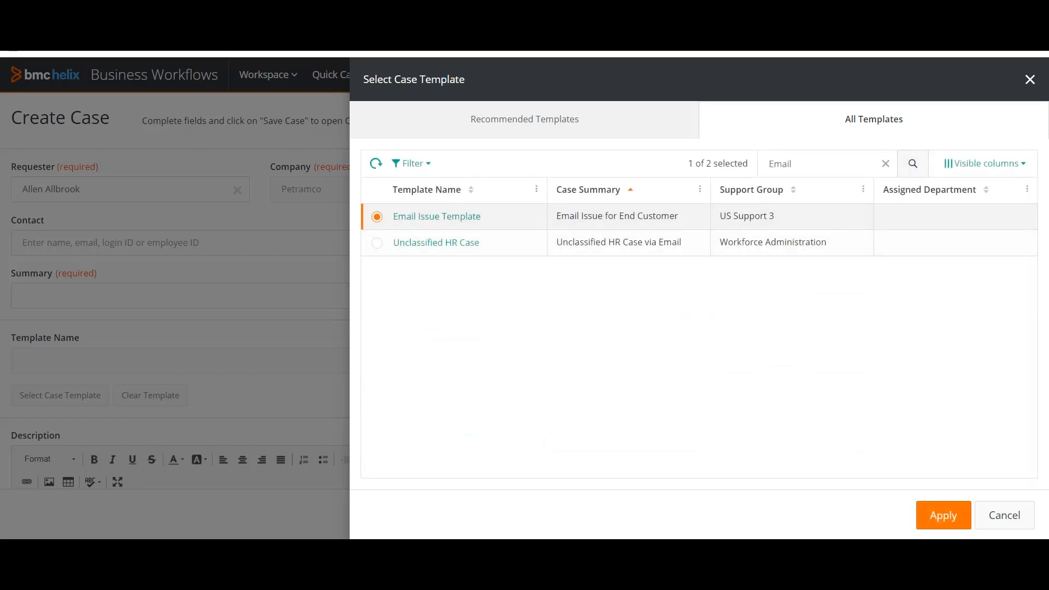
pyautogui.click(944, 516)
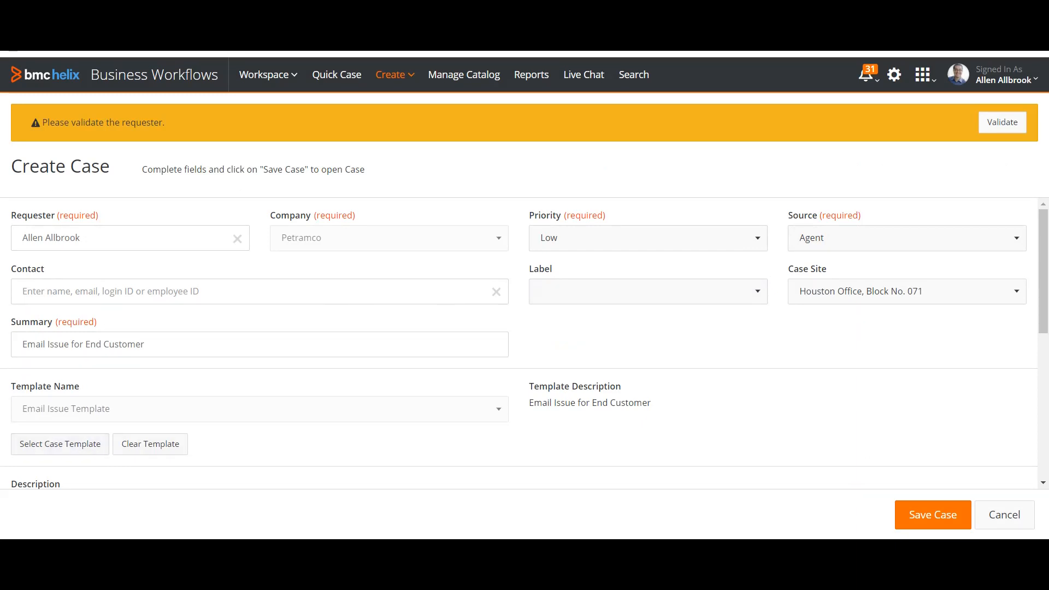
# Check the Applications > Help Desk > Incident categories and US Support 3 assignment, then save the case.
pyautogui.scroll(-5, 525, 344)
pyautogui.click(23, 284)
pyautogui.scroll(2, 525, 344)
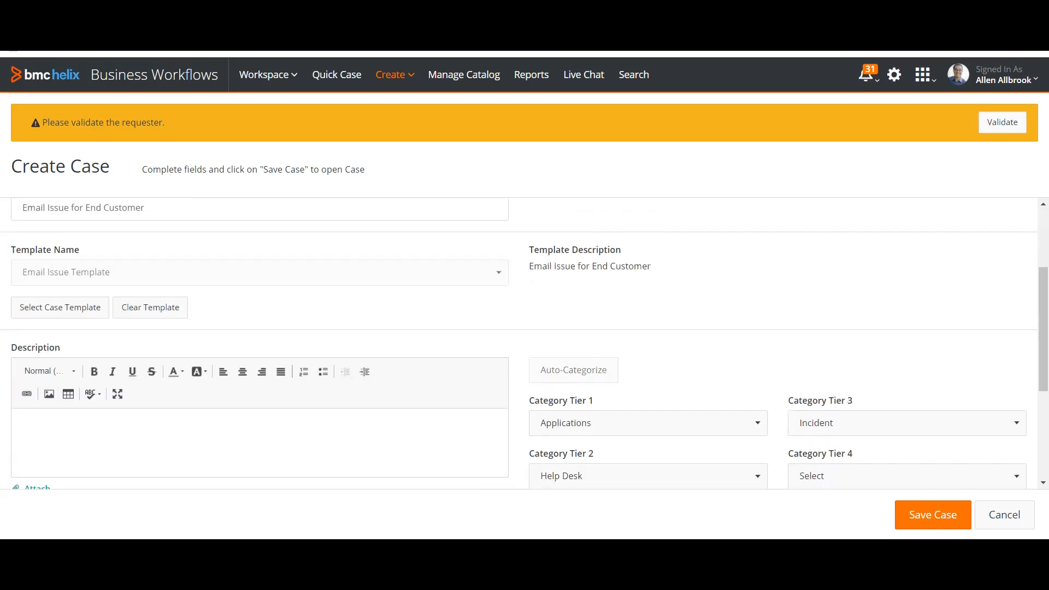
pyautogui.scroll(-2, 525, 344)
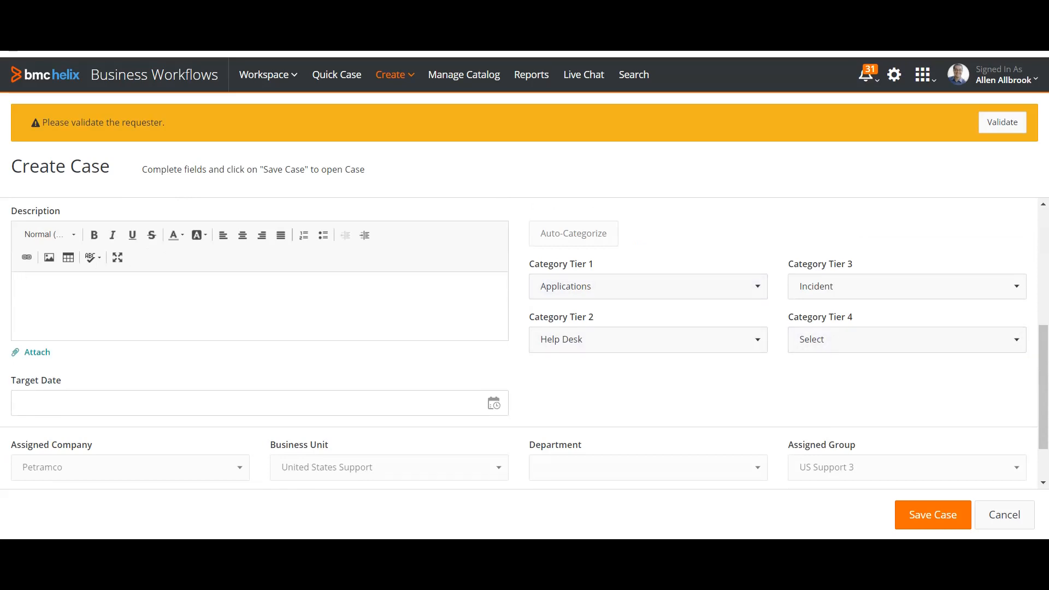
pyautogui.scroll(-1, 525, 344)
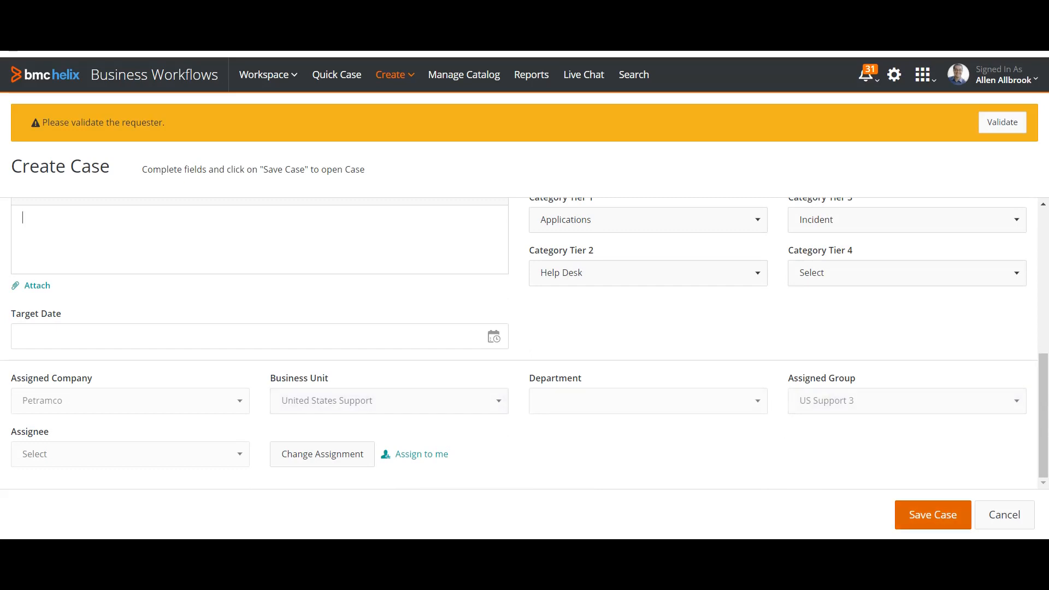
pyautogui.click(933, 515)
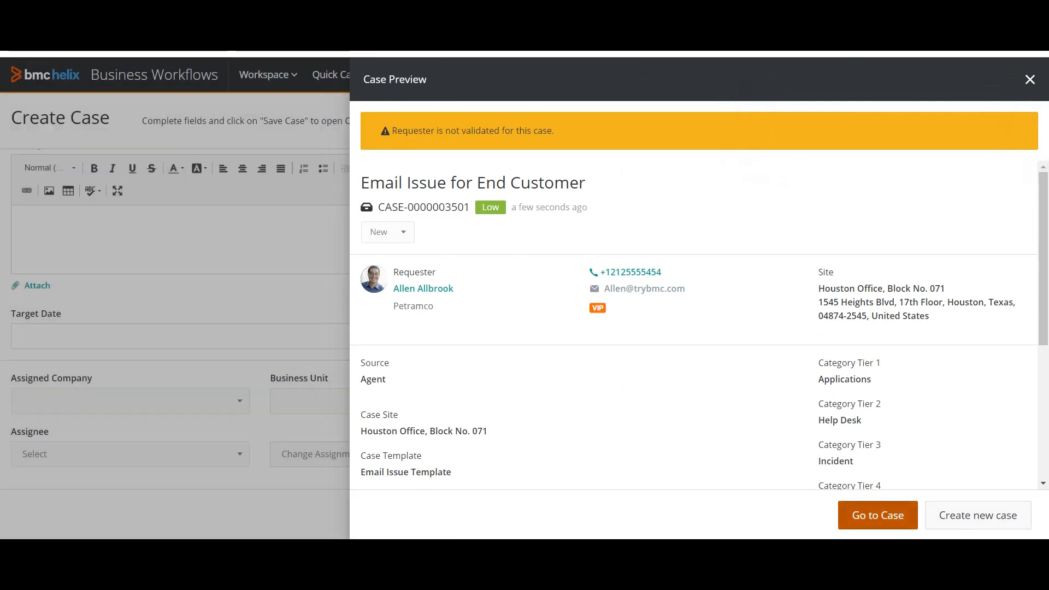
# Open the saved case's full record from the preview and scroll through its details.
pyautogui.click(879, 515)
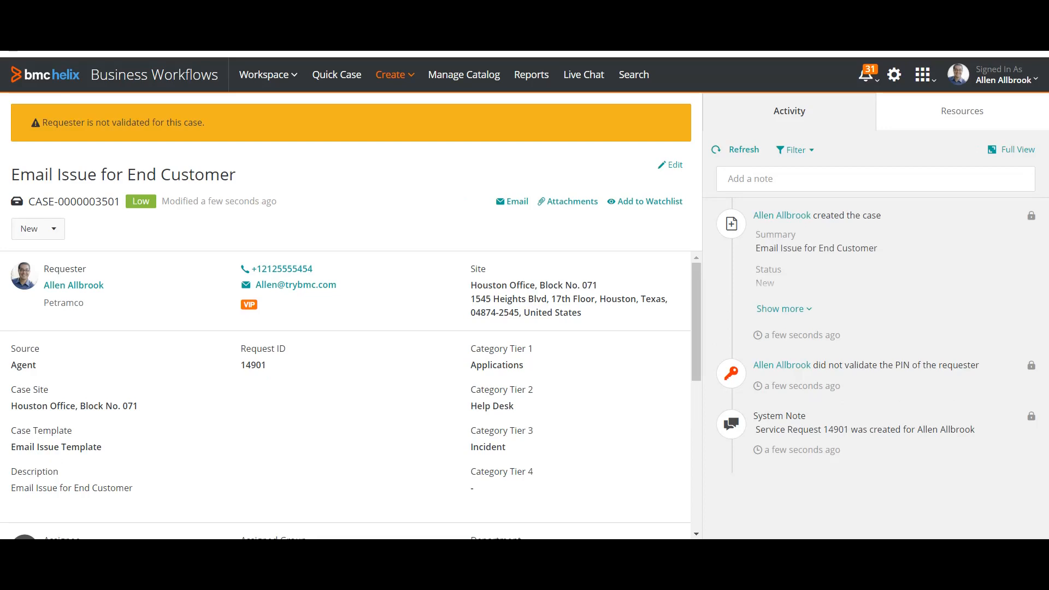
pyautogui.scroll(-6, 350, 396)
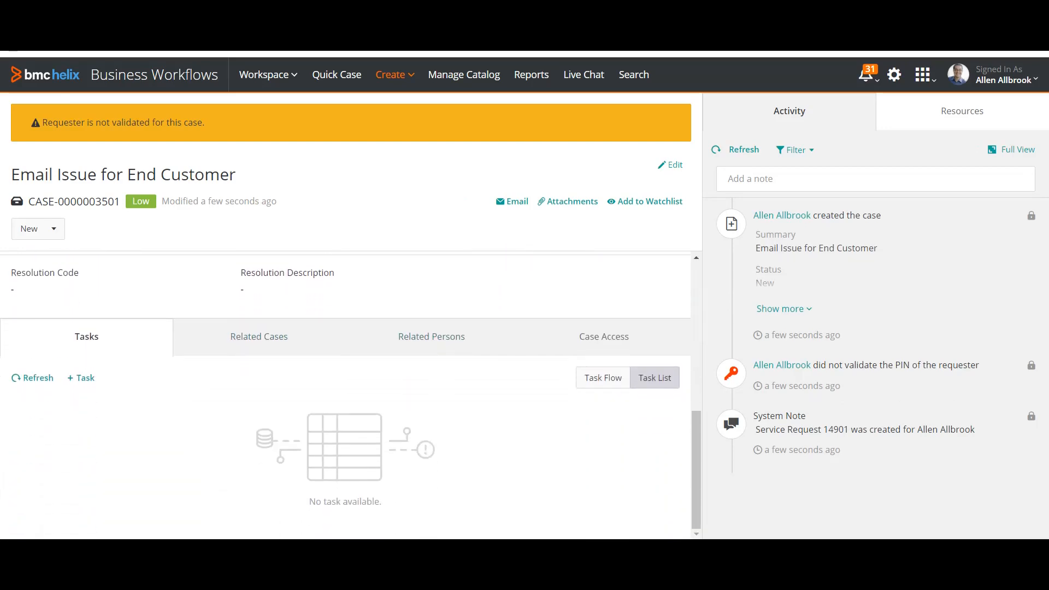
pyautogui.scroll(7, 350, 397)
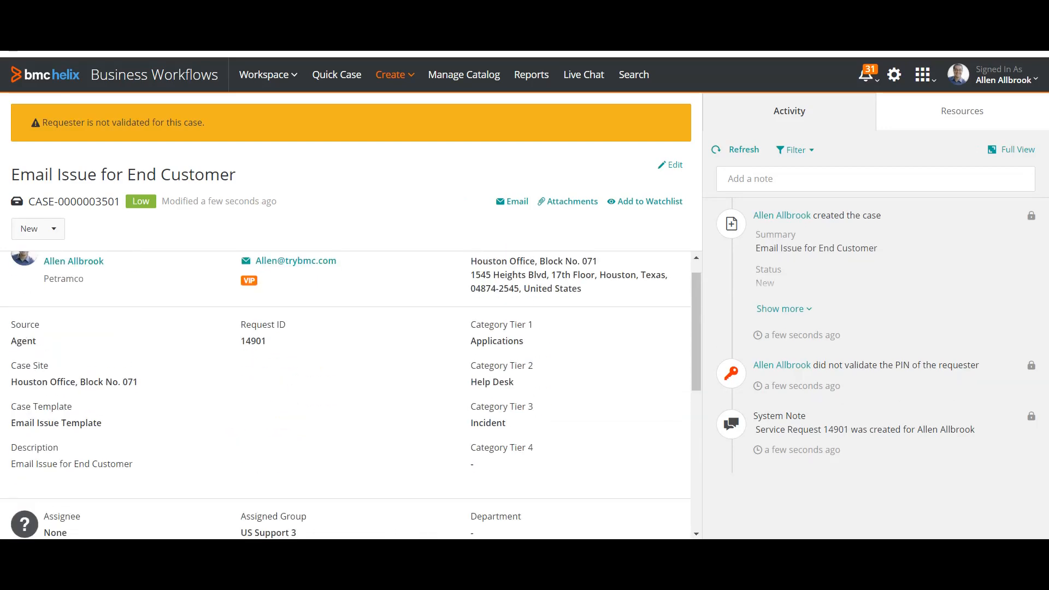